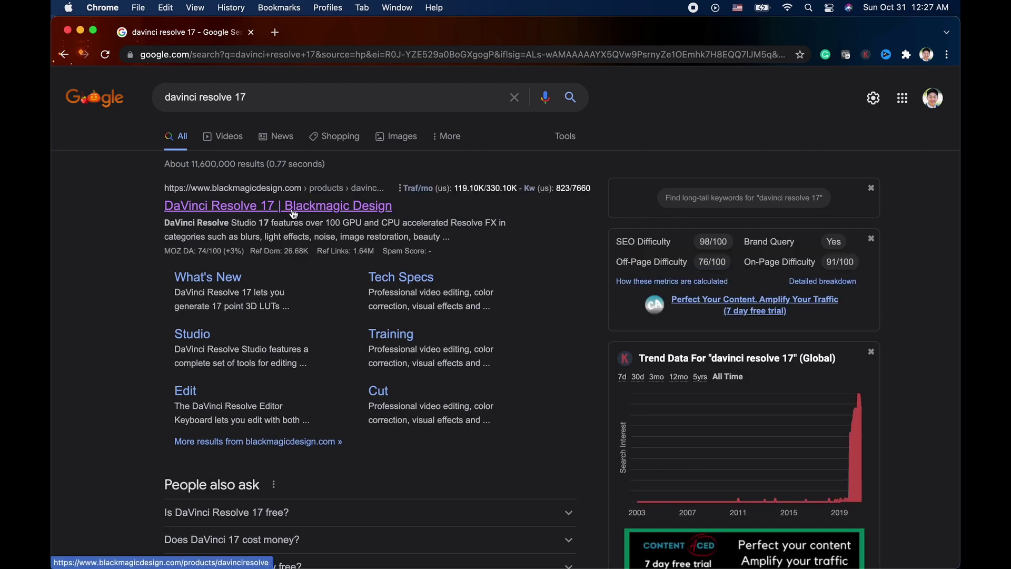
# Open the DaVinci Resolve 17 Blackmagic Design page and bring up its Download Now options
pyautogui.click(294, 211)
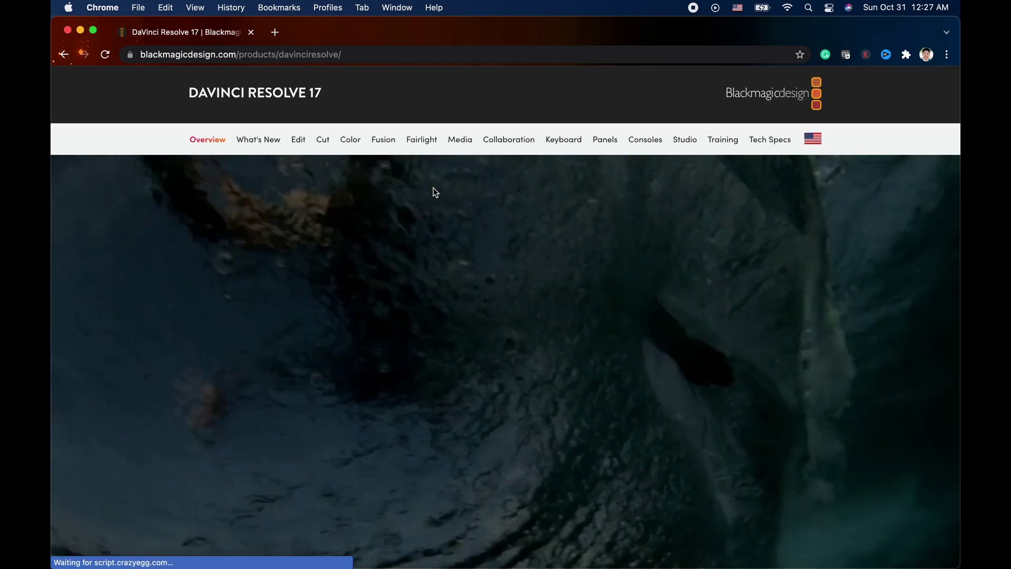
pyautogui.scroll(-8, 435, 192)
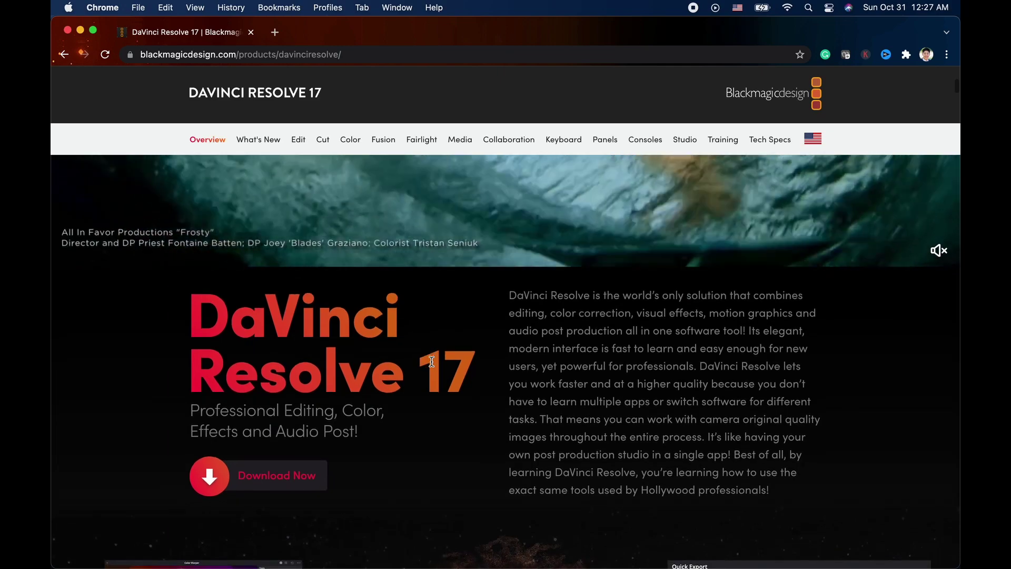
pyautogui.click(271, 463)
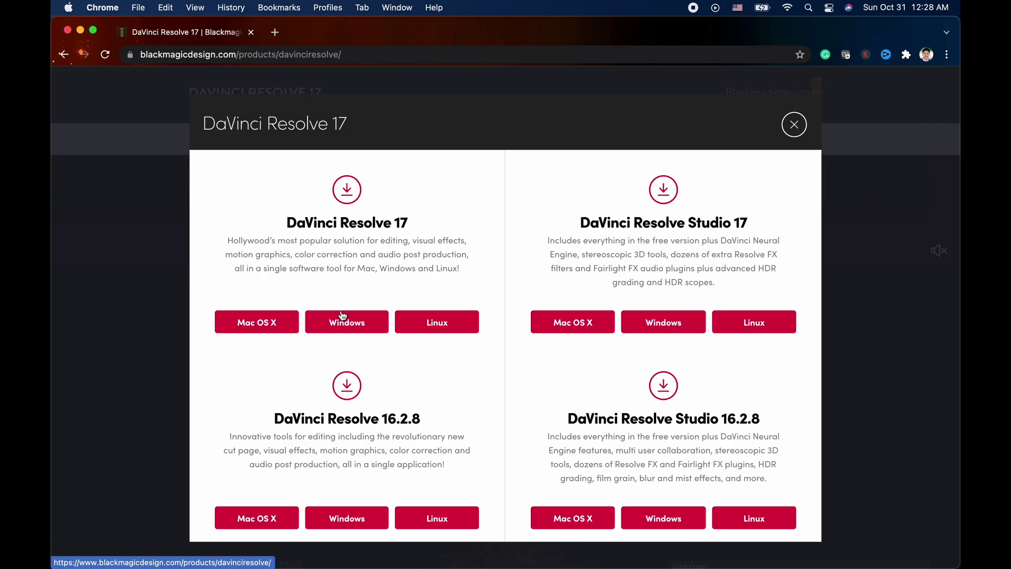
# Go to the desktop, launch DaVinci Resolve from the Dock, and open Untitled Project
pyautogui.hotkey('ctrl', 'Up')
pyautogui.hotkey('ctrl', 'Left')
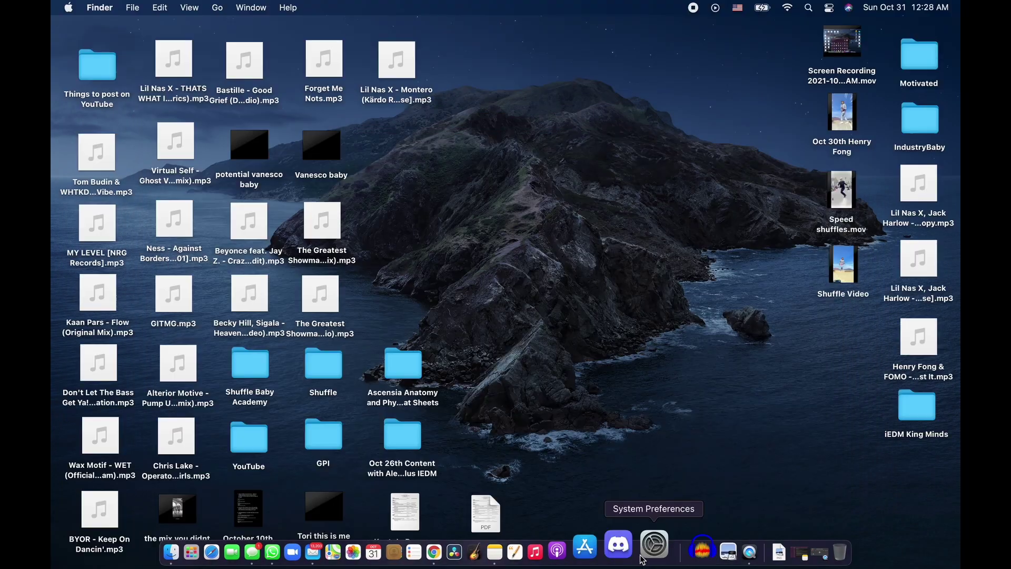
pyautogui.click(493, 555)
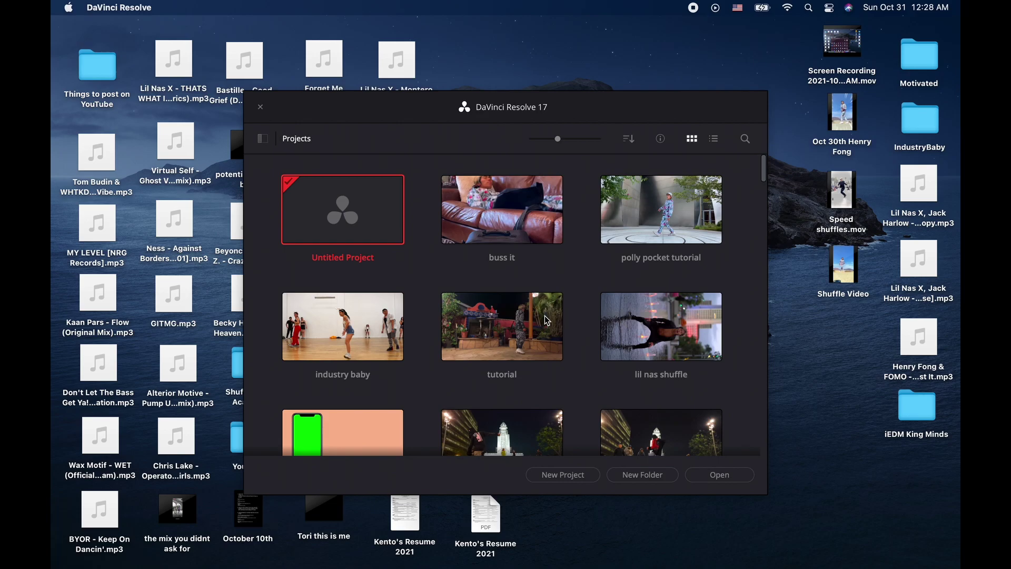
pyautogui.doubleClick(369, 221)
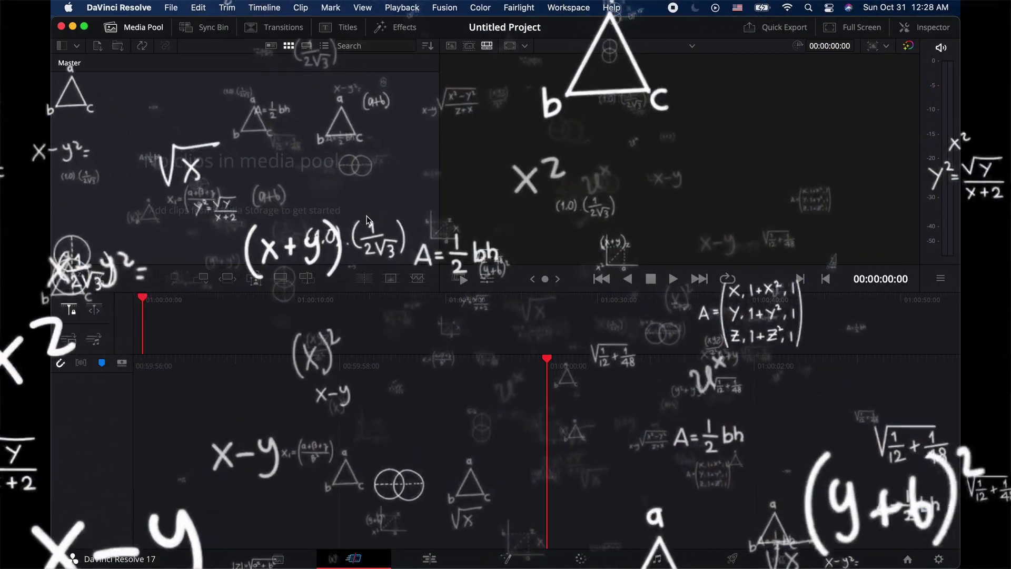
# Import Shuffle Video.mp4 onto a new timeline and set its resolution to Portrait 1080 x 1920
pyautogui.click(96, 47)
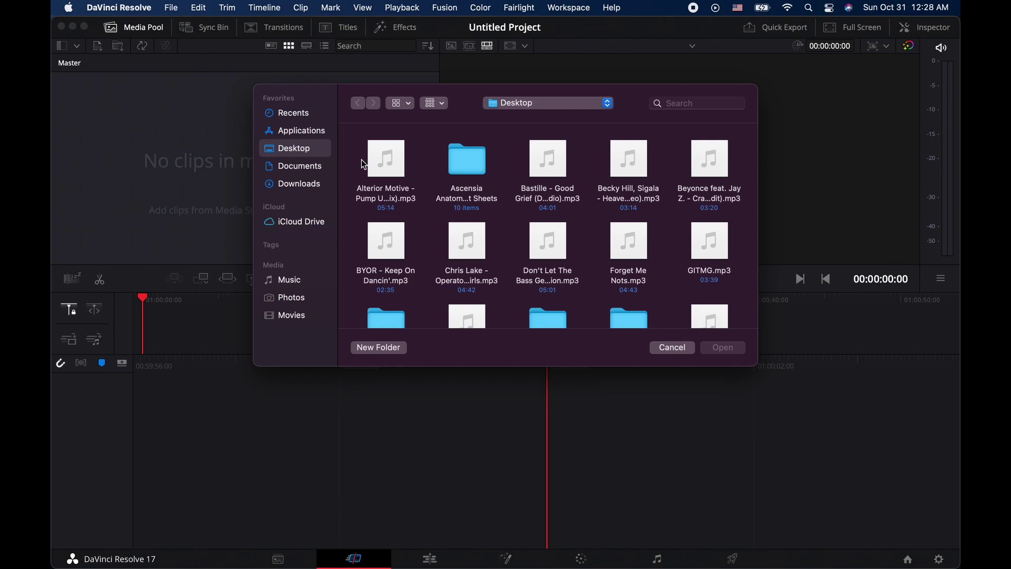
pyautogui.scroll(-10, 539, 269)
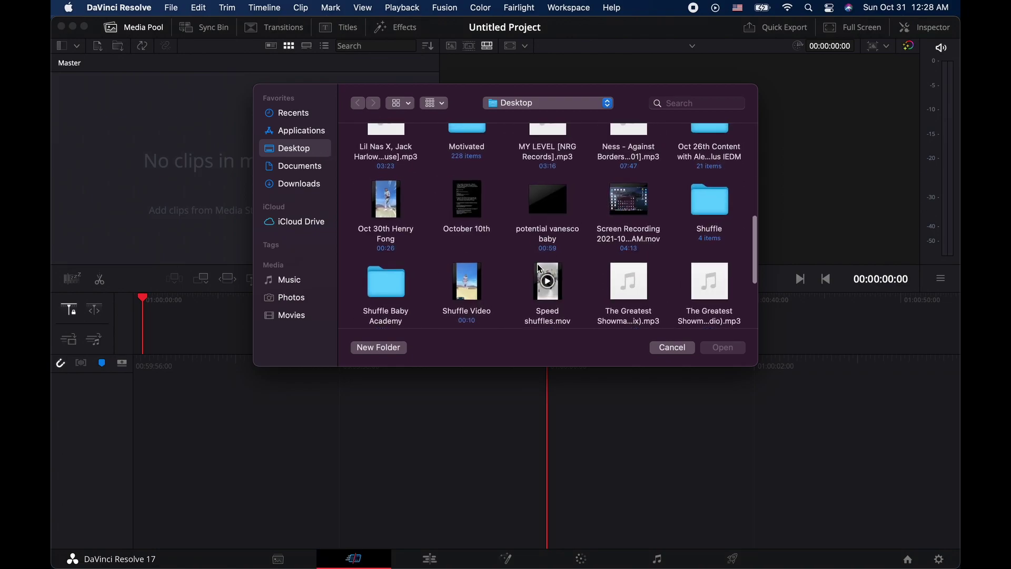
pyautogui.doubleClick(467, 265)
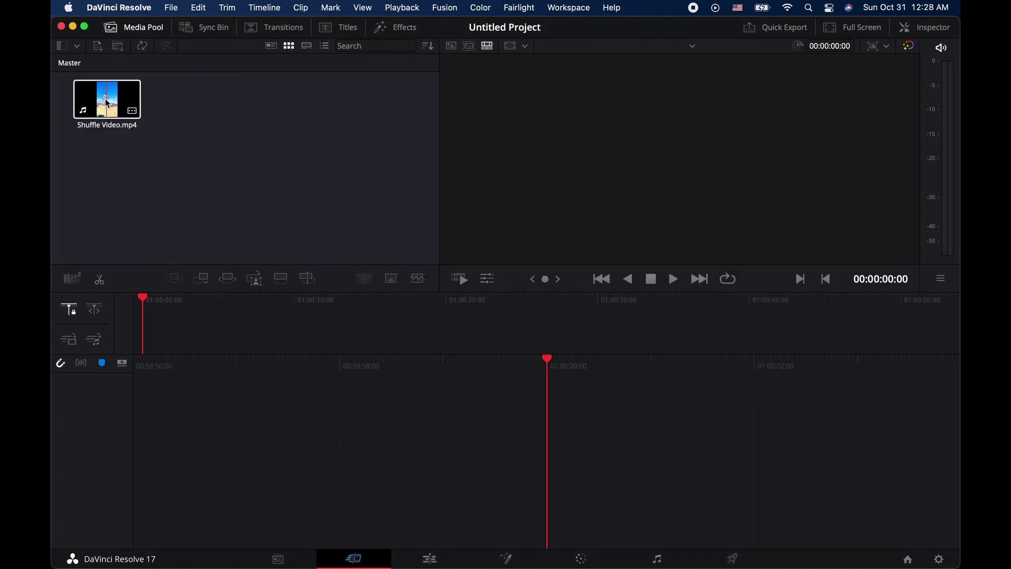
pyautogui.moveTo(106, 102); pyautogui.dragTo(555, 431)
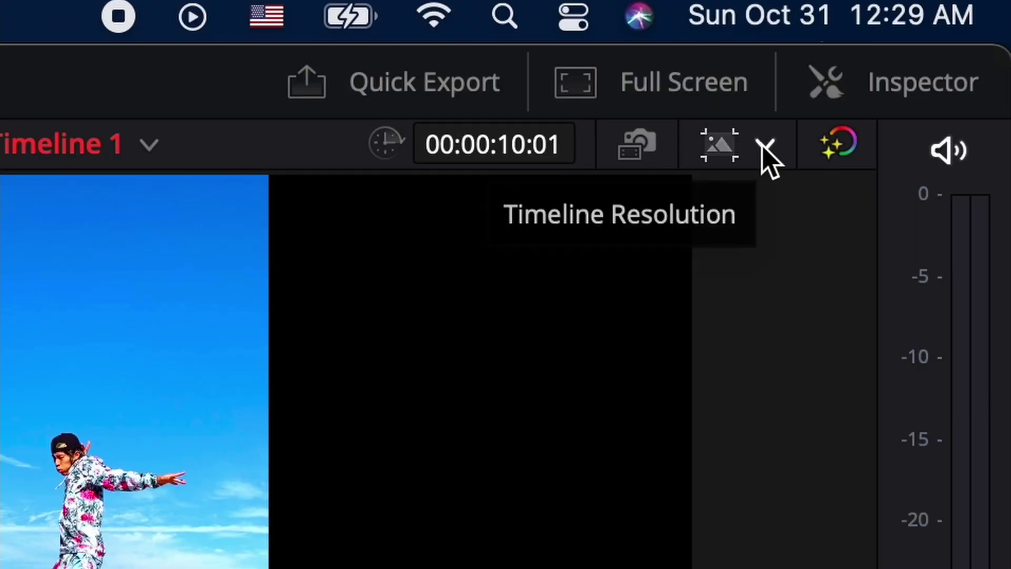
pyautogui.click(764, 146)
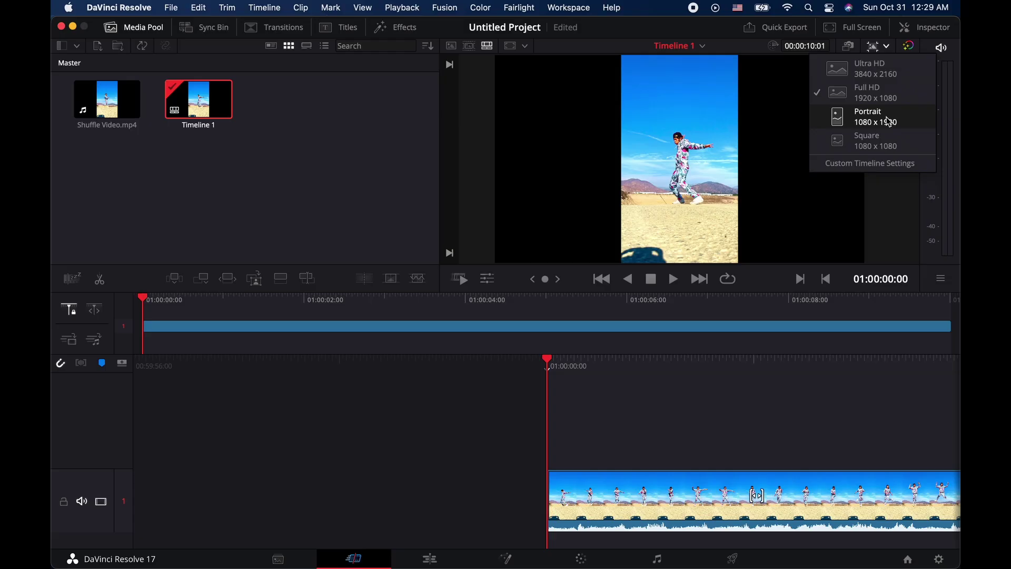
pyautogui.click(889, 122)
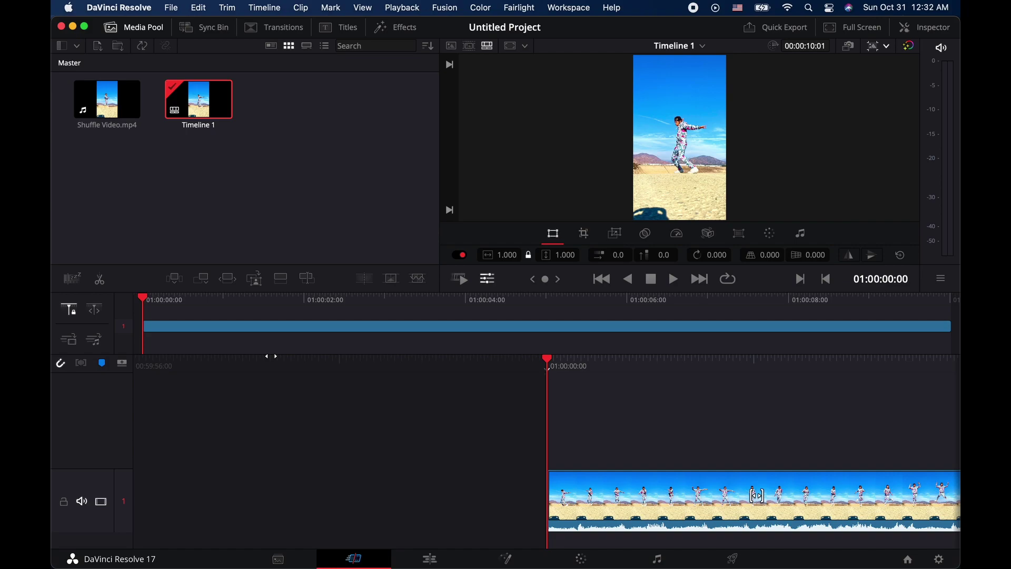
pyautogui.moveTo(197, 301); pyautogui.dragTo(157, 309)
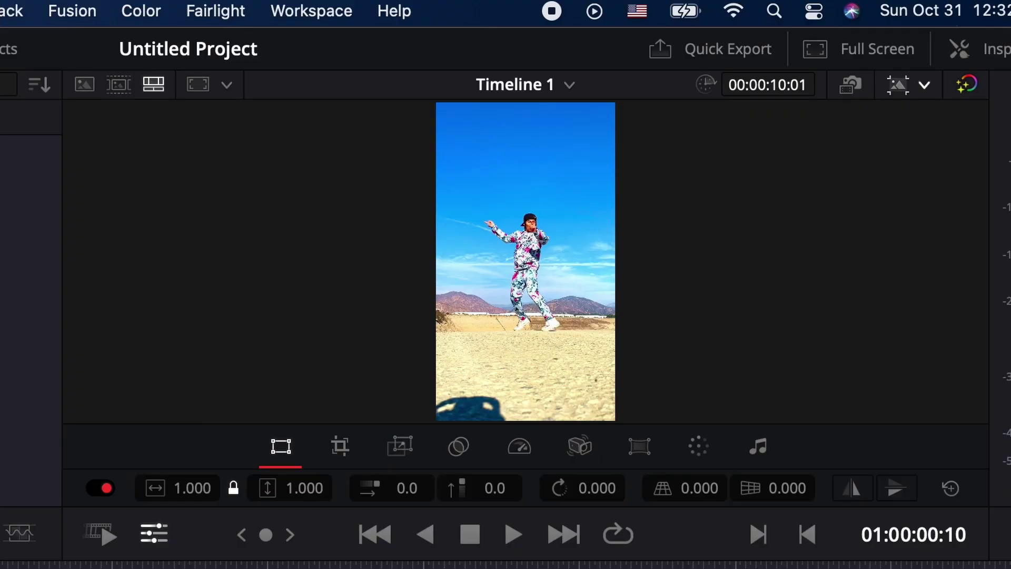
pyautogui.press('space')
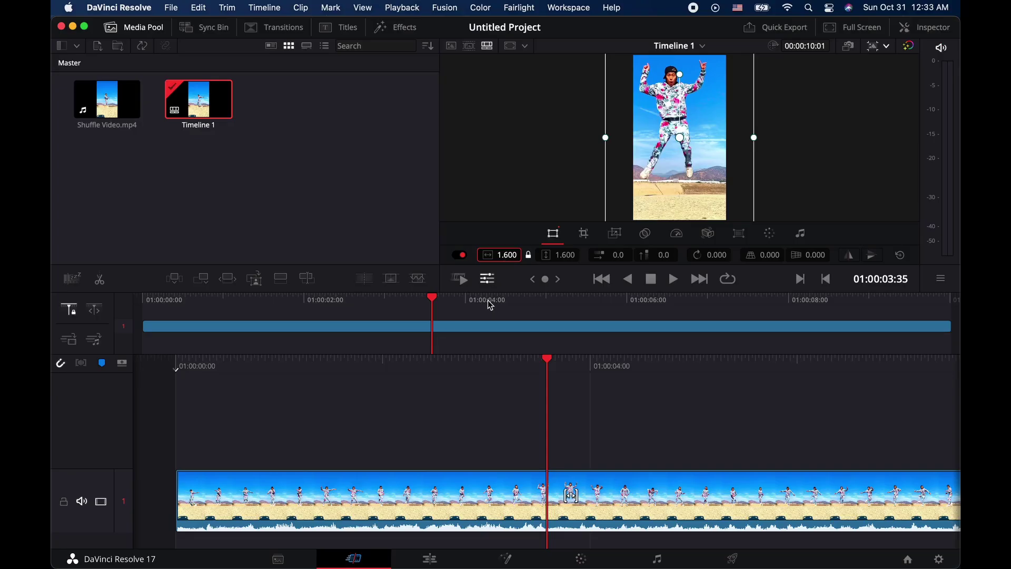
pyautogui.moveTo(491, 305); pyautogui.dragTo(521, 307)
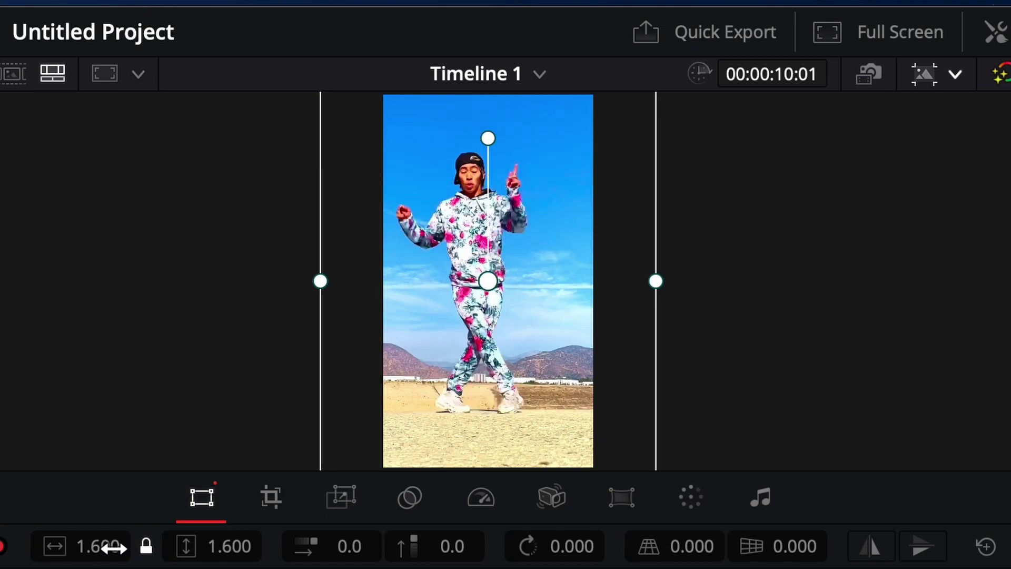
pyautogui.moveTo(114, 548); pyautogui.dragTo(50, 548)
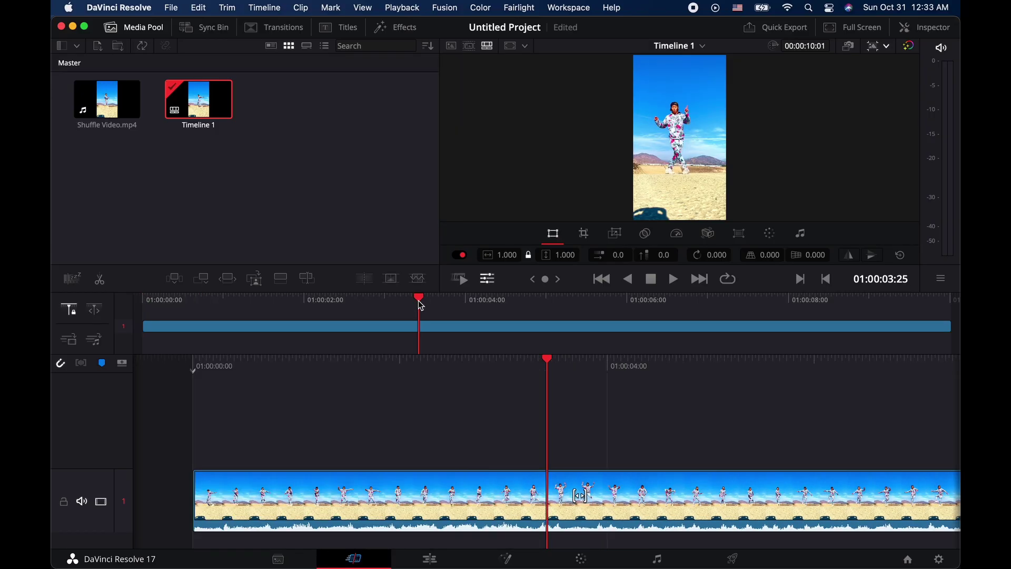
pyautogui.click(142, 300)
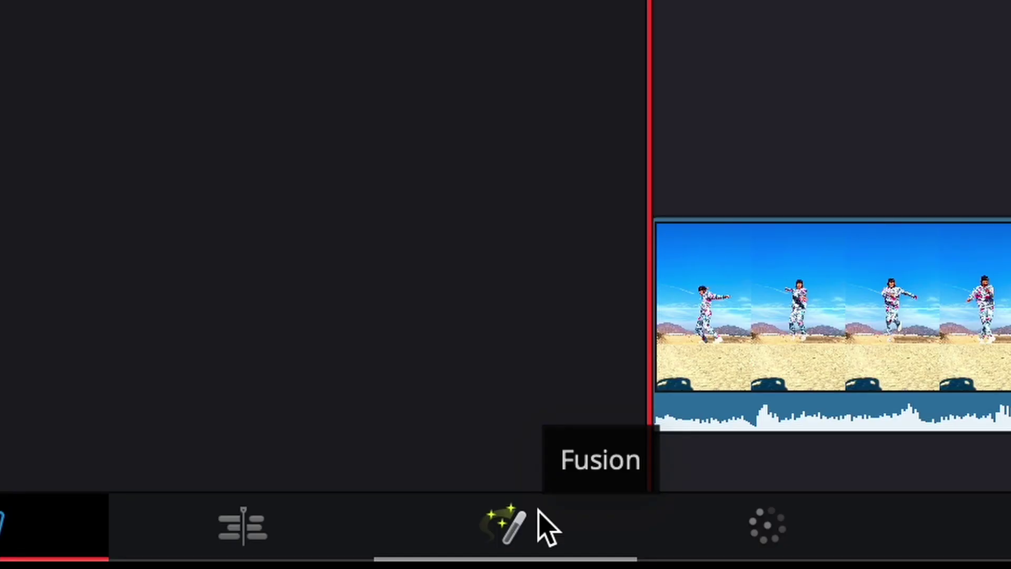
# On the Fusion page, insert a Planar Tracker node between MediaIn1 and MediaOut1
pyautogui.click(538, 510)
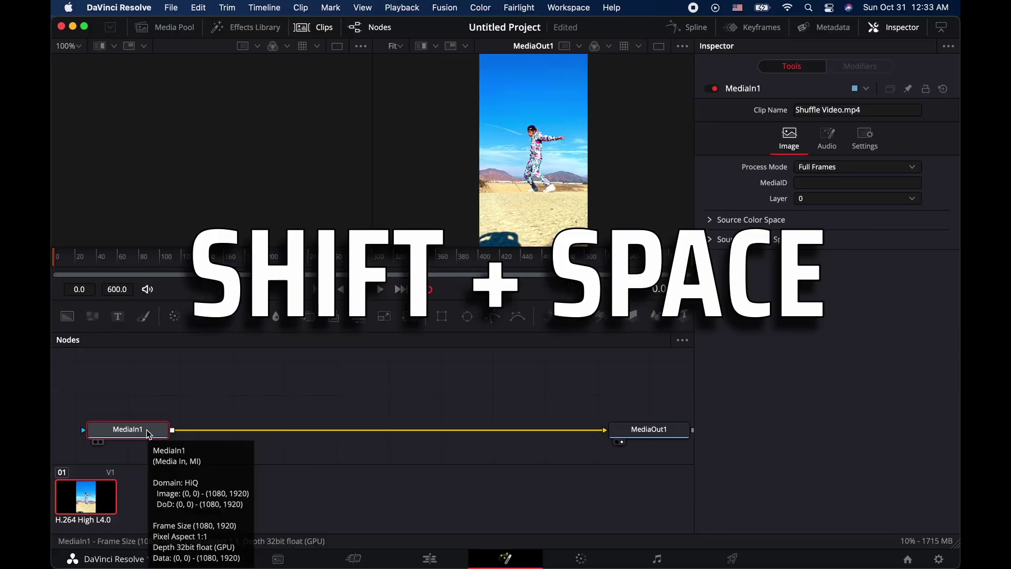
pyautogui.hotkey('shift', 'space')
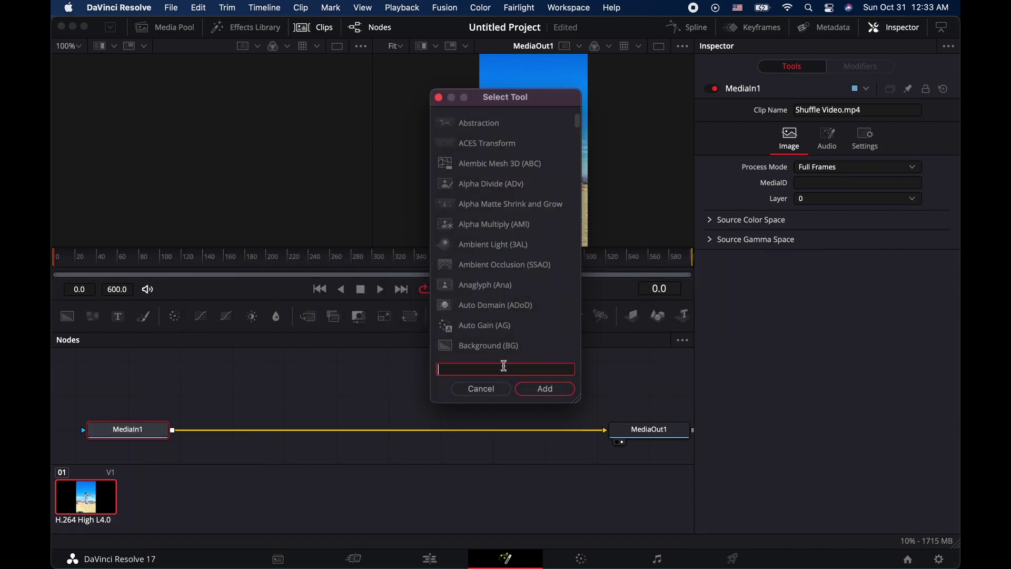
pyautogui.write('track')
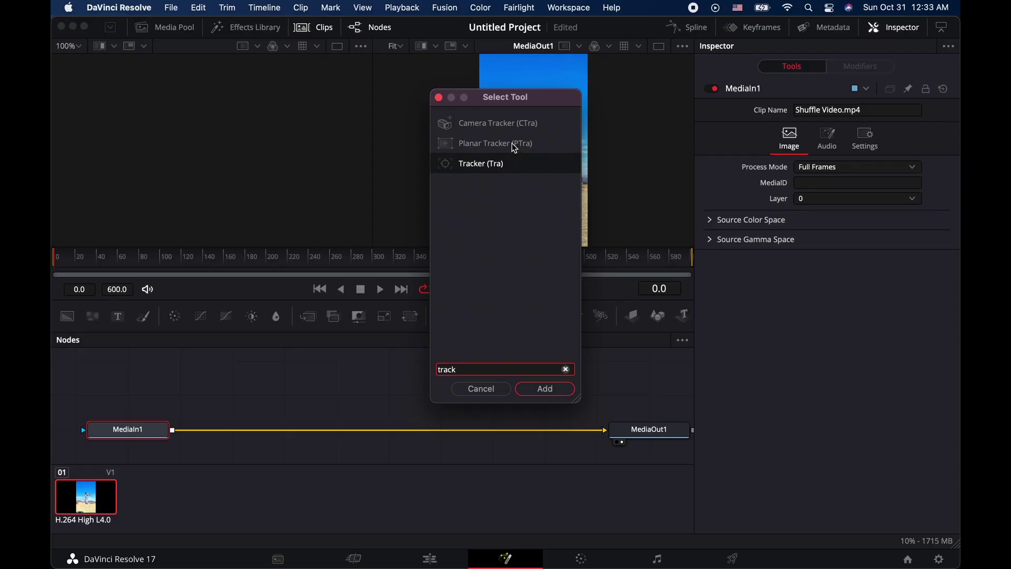
pyautogui.click(514, 148)
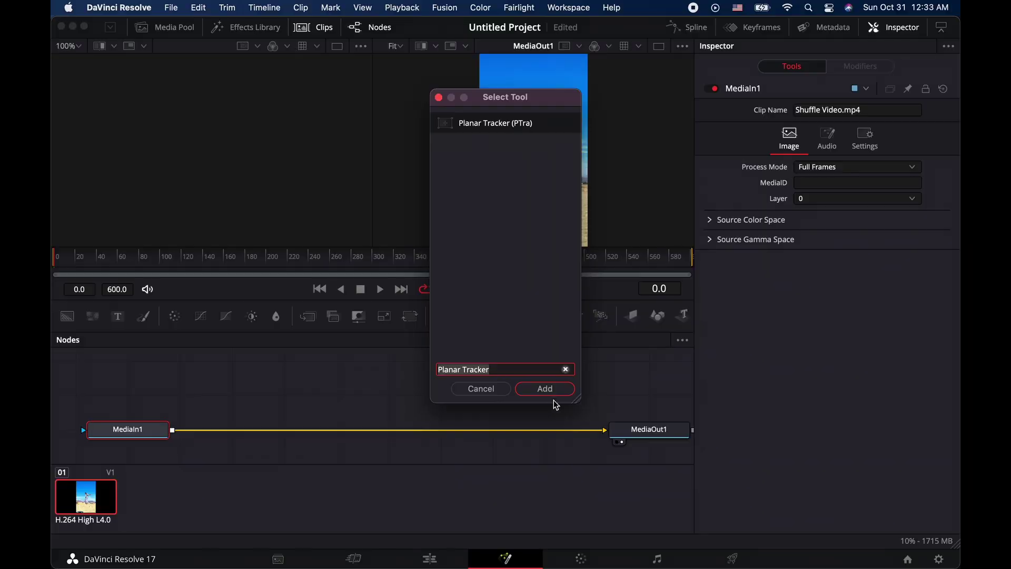
pyautogui.click(549, 389)
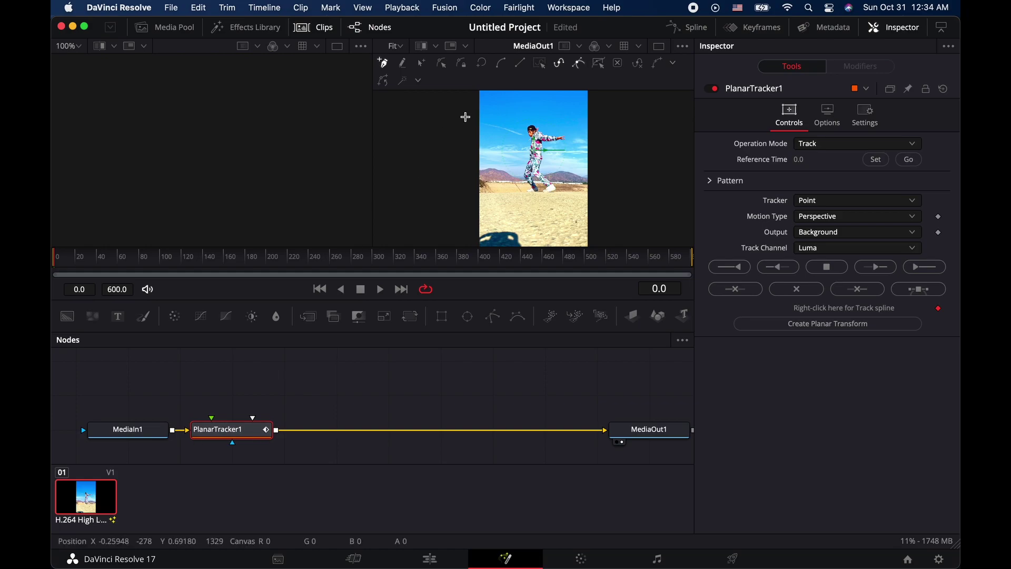
# Zoom the viewer to 200%, preview the clip, and return to frame 0
pyautogui.click(395, 46)
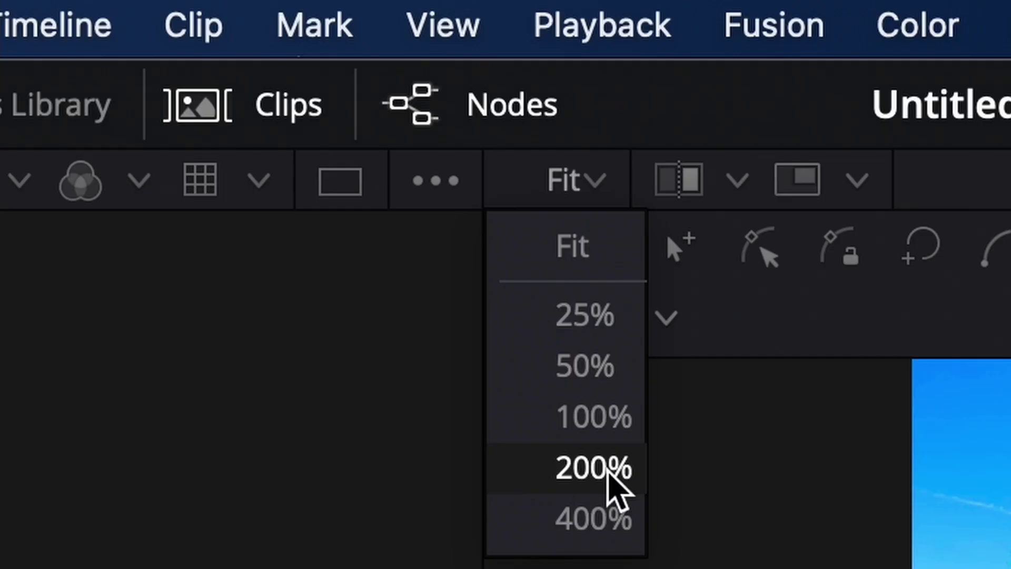
pyautogui.click(614, 476)
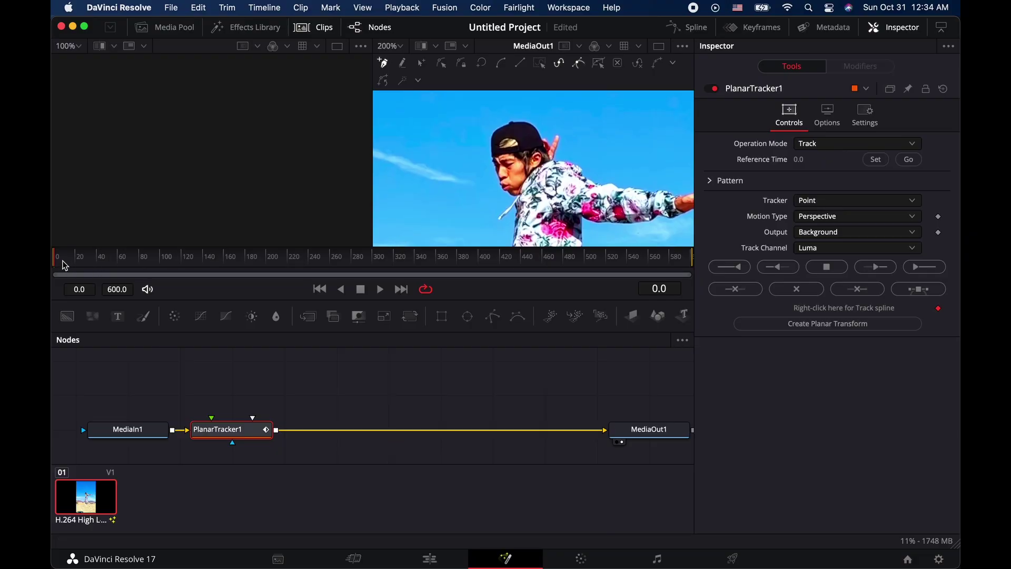
pyautogui.moveTo(65, 265); pyautogui.dragTo(335, 264)
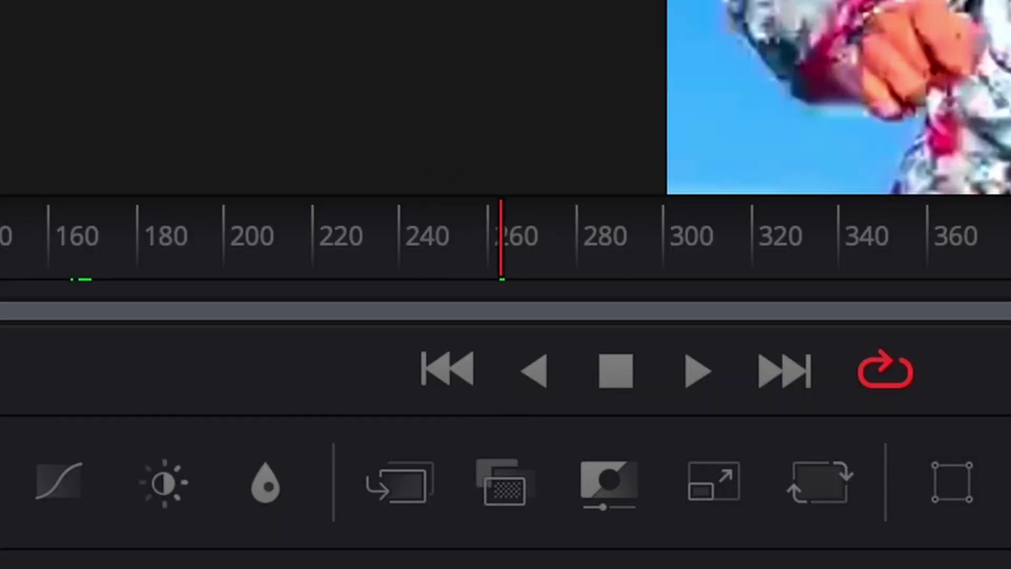
pyautogui.click(143, 264)
pyautogui.moveTo(144, 269); pyautogui.dragTo(56, 268)
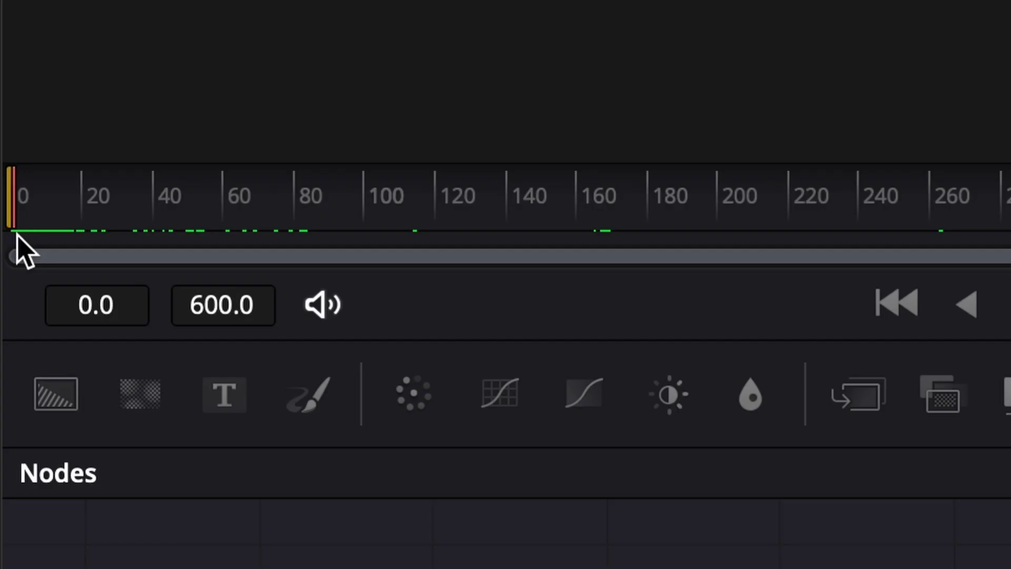
pyautogui.moveTo(16, 237); pyautogui.dragTo(13, 236)
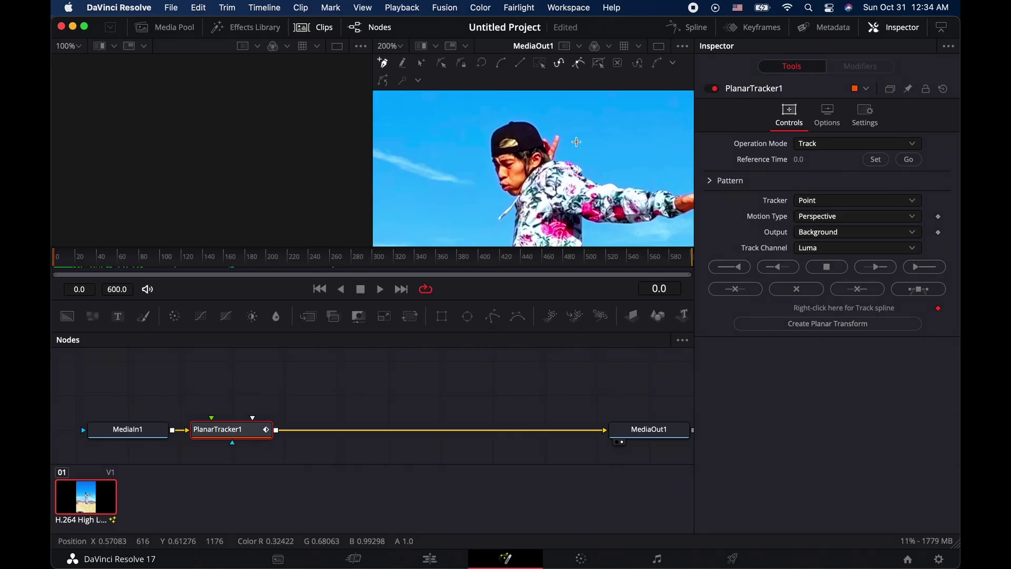
# Draw a closed planar tracking polygon around the dancer's cap, face, jaw and neck
pyautogui.click(511, 121)
pyautogui.click(505, 123)
pyautogui.click(500, 126)
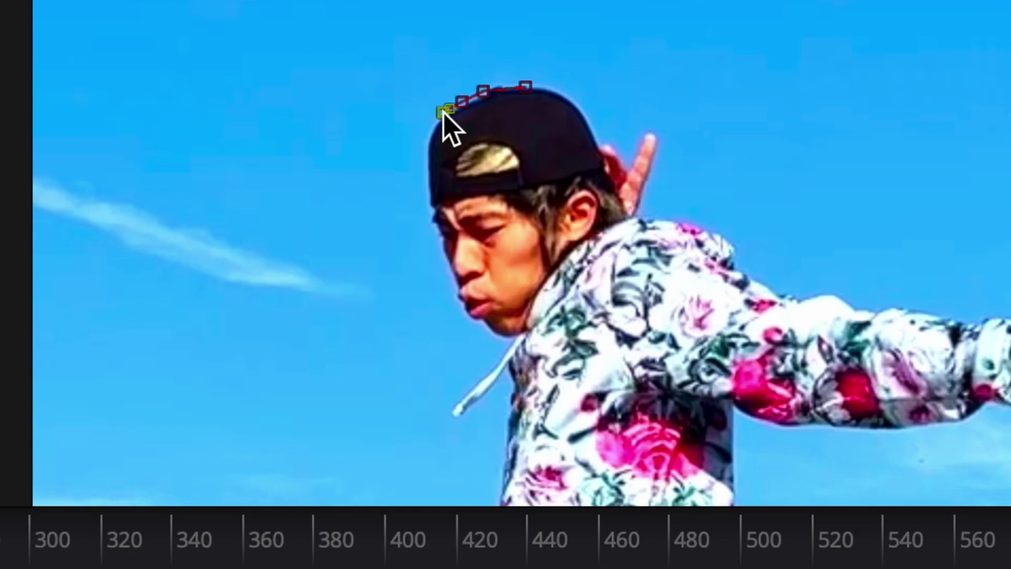
pyautogui.click(429, 132)
pyautogui.click(426, 183)
pyautogui.click(431, 222)
pyautogui.click(431, 242)
pyautogui.click(453, 290)
pyautogui.click(470, 322)
pyautogui.click(504, 340)
pyautogui.click(556, 327)
pyautogui.click(597, 291)
pyautogui.click(635, 239)
pyautogui.click(627, 203)
pyautogui.click(608, 152)
pyautogui.click(590, 118)
pyautogui.click(563, 89)
pyautogui.click(532, 86)
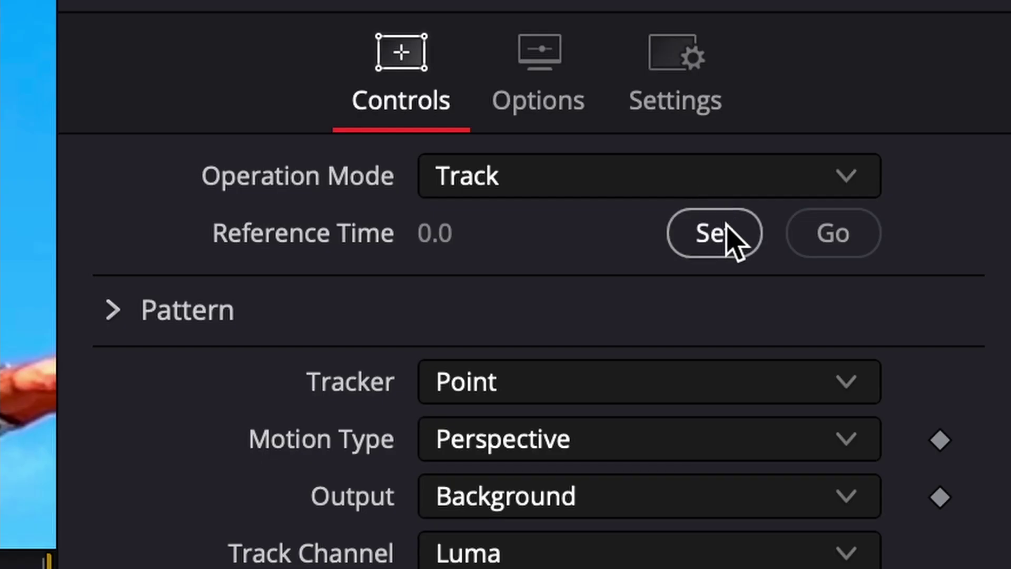
# Set the tracker to Hybrid Point/Area with Translation motion and track forward
pyautogui.click(863, 200)
pyautogui.click(713, 284)
pyautogui.click(610, 235)
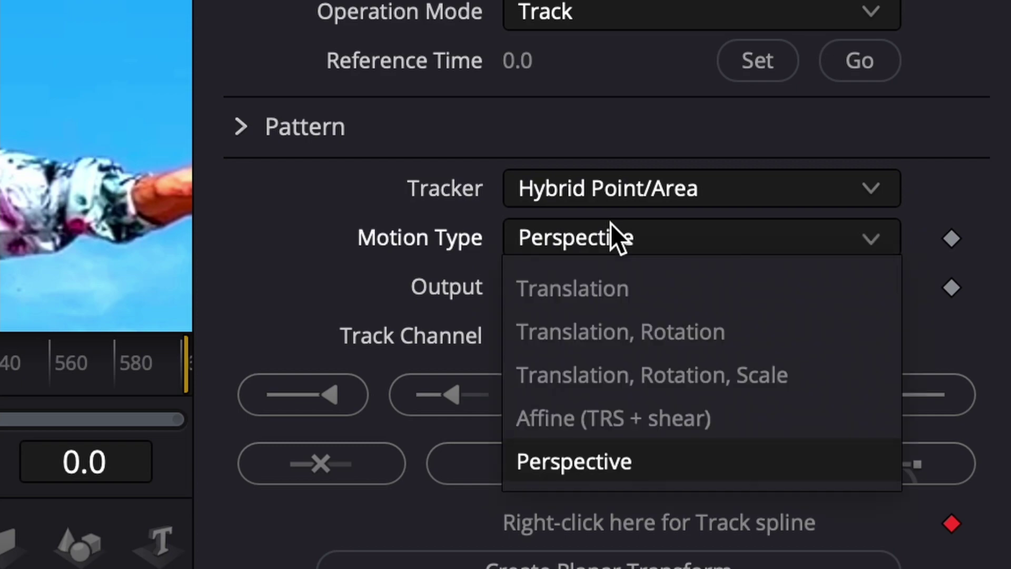
pyautogui.click(638, 286)
pyautogui.click(887, 399)
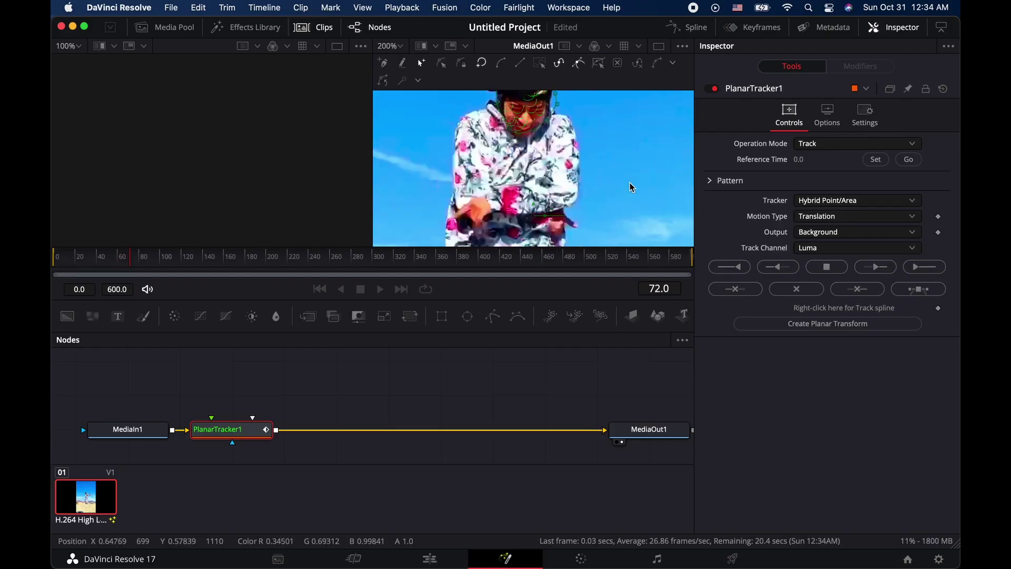
# Fit the frame in the viewer, let tracking finish at frame 586, and open Operation Mode
pyautogui.click(409, 49)
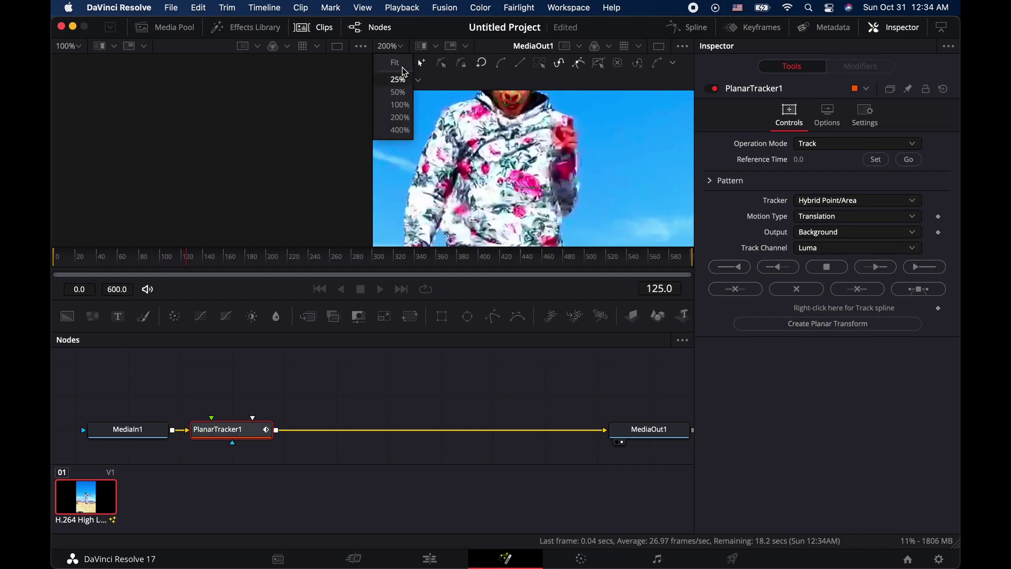
pyautogui.click(403, 71)
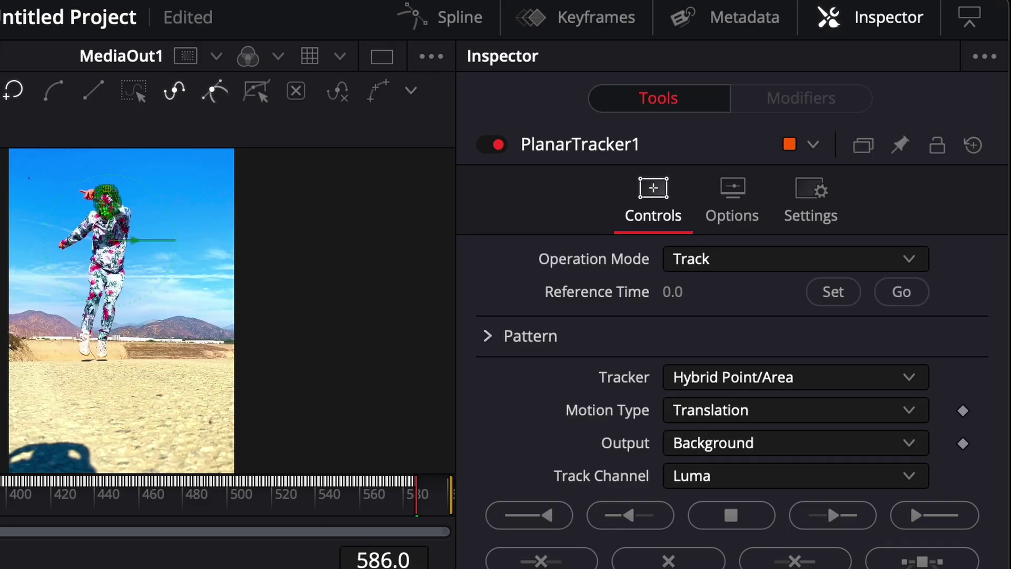
pyautogui.click(836, 144)
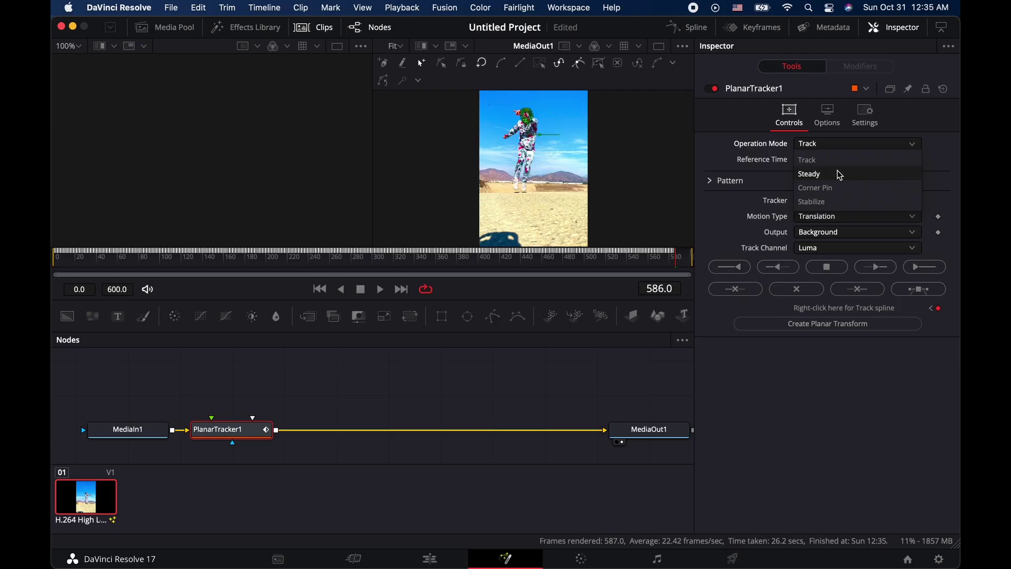
# Switch the planar tracker to Steady and add a Transform node with a slightly larger size
pyautogui.click(840, 174)
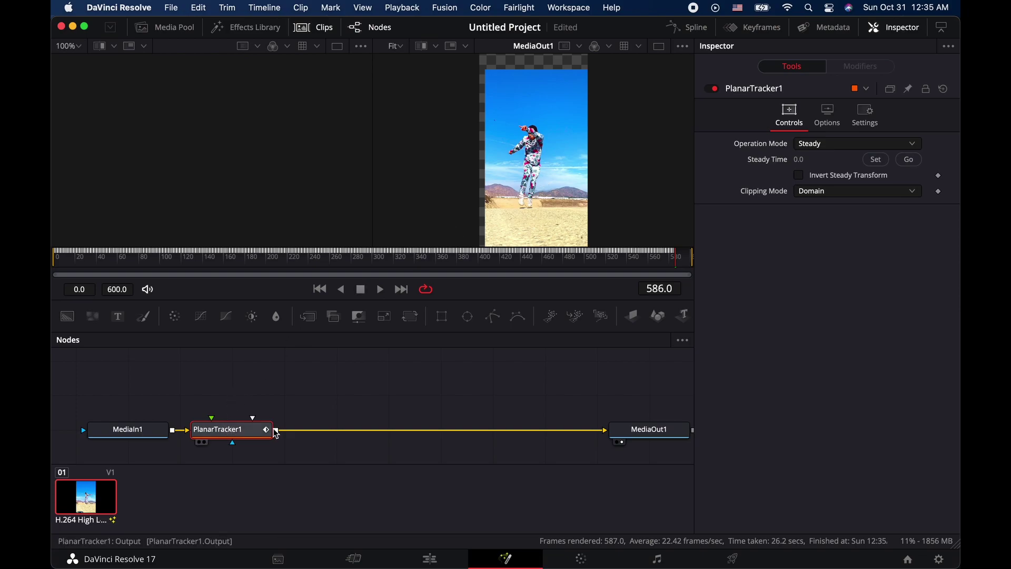
pyautogui.hotkey('shift', 'space')
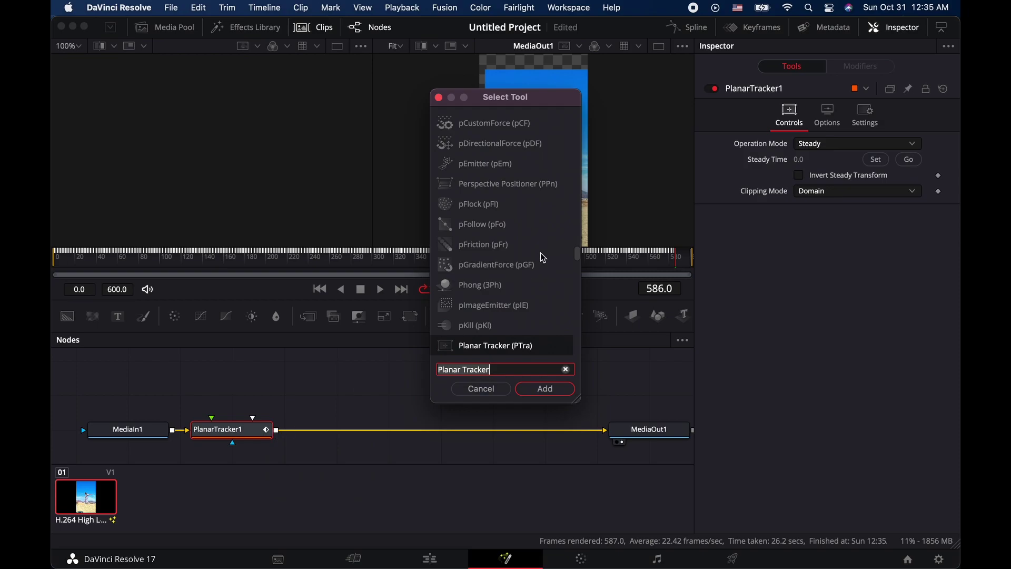
pyautogui.write('tran')
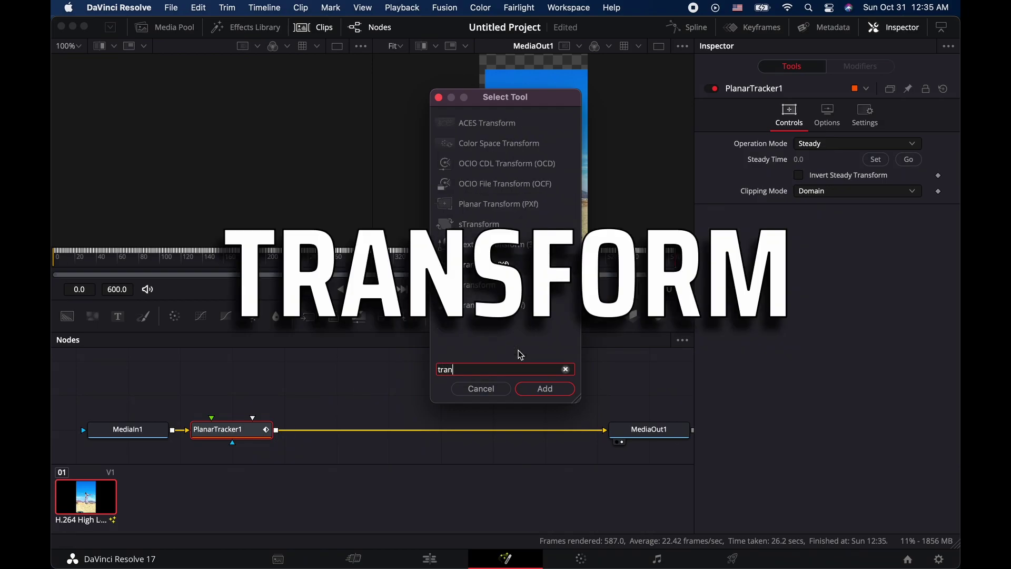
pyautogui.write('sform')
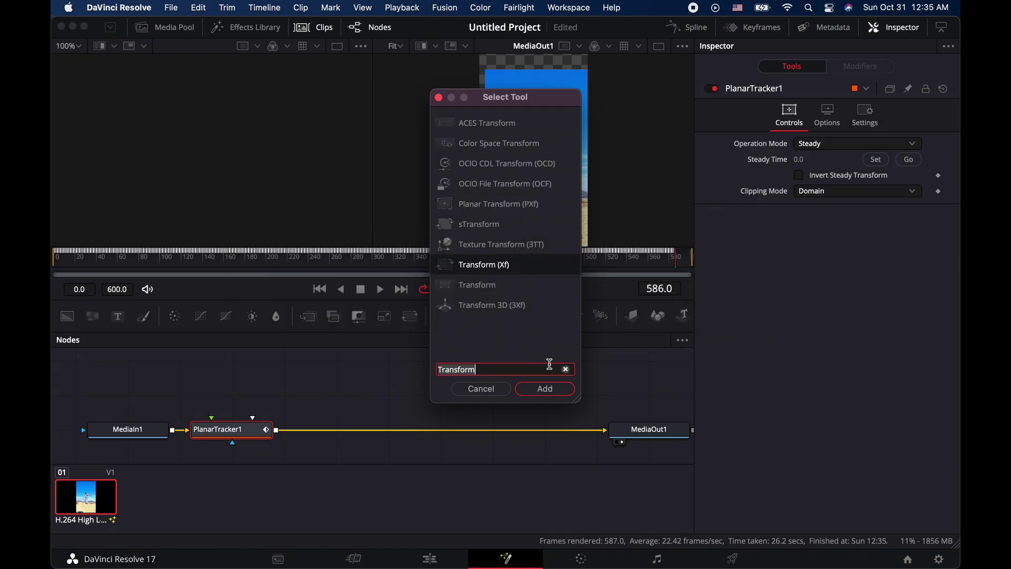
pyautogui.click(550, 393)
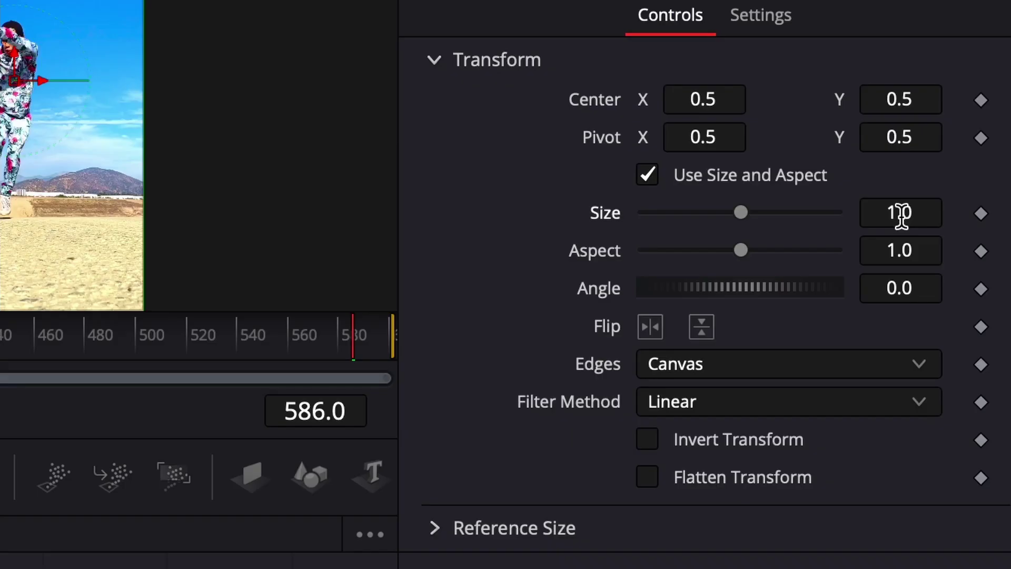
pyautogui.moveTo(912, 207)
pyautogui.mouseDown()
pyautogui.moveTo(1004, 218)
pyautogui.moveTo(893, 206)
pyautogui.mouseUp()
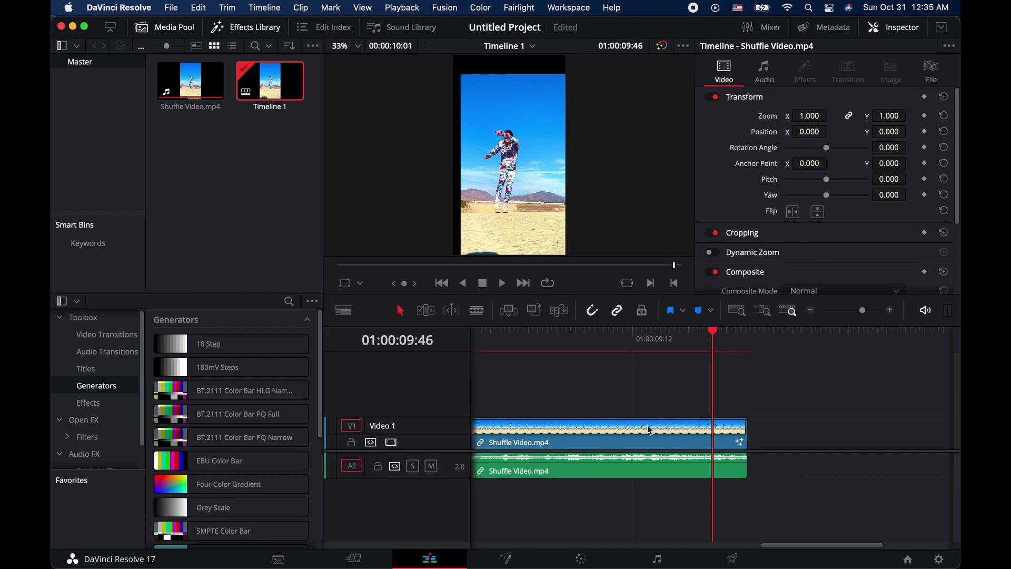
# In Fusion, set Transform1 size to 1.34 and center to 0.527, 0.61, then preview on the Cut page
pyautogui.click(644, 437)
pyautogui.click(508, 558)
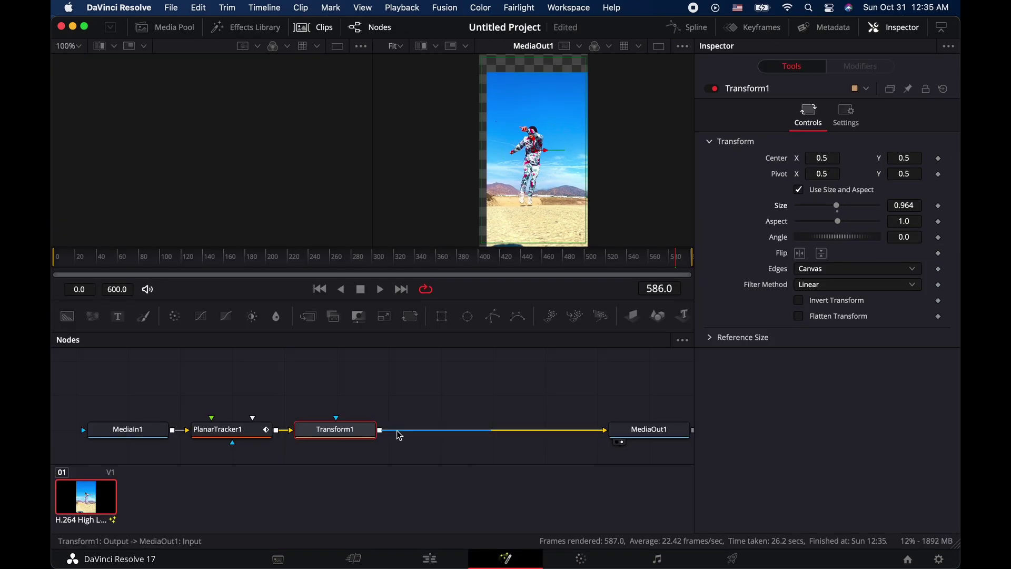
pyautogui.scroll(10, 905, 206)
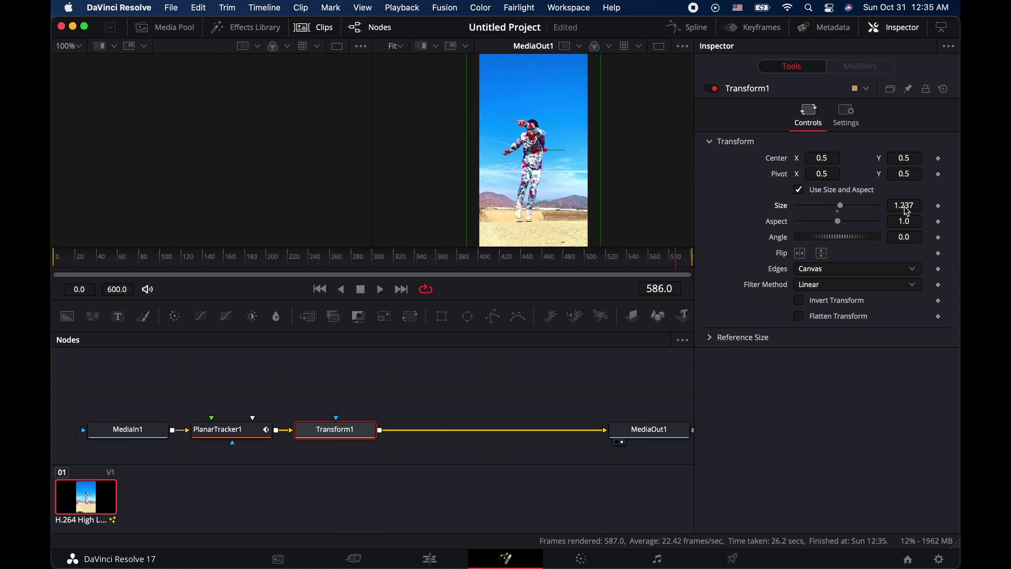
pyautogui.scroll(10, 823, 158)
pyautogui.scroll(-2, 827, 157)
pyautogui.scroll(10, 917, 156)
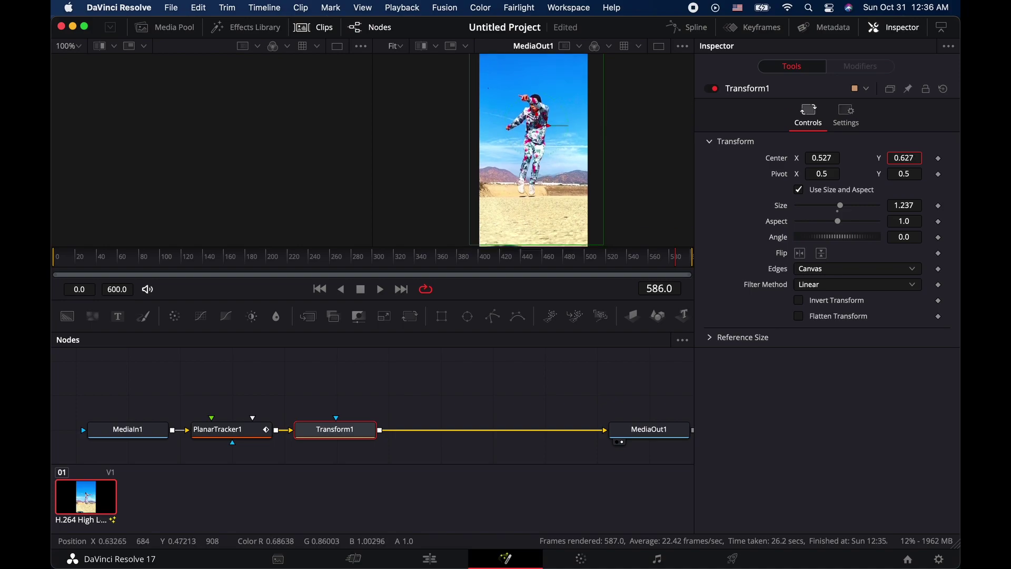
pyautogui.scroll(-1, 904, 158)
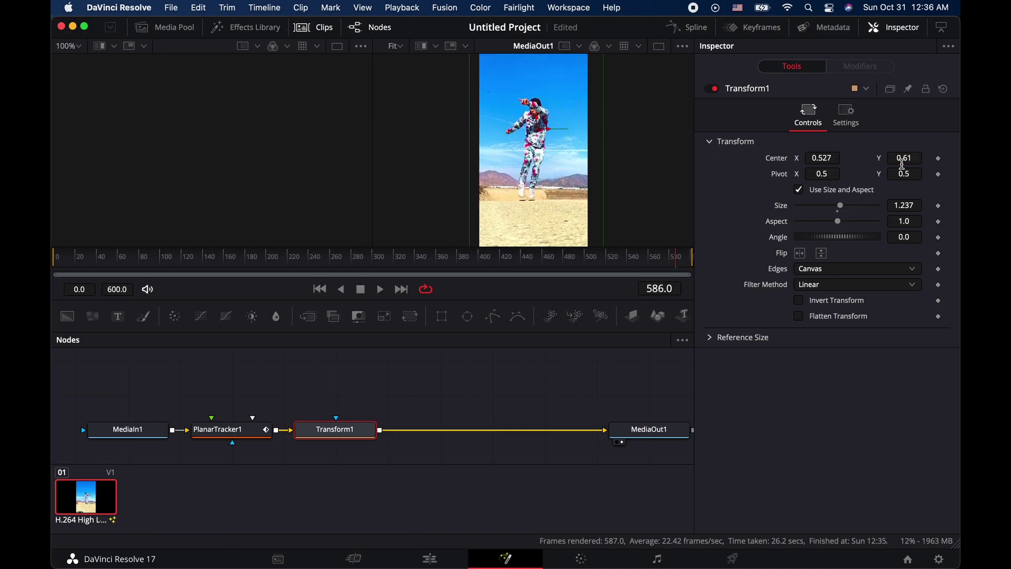
pyautogui.scroll(9, 910, 206)
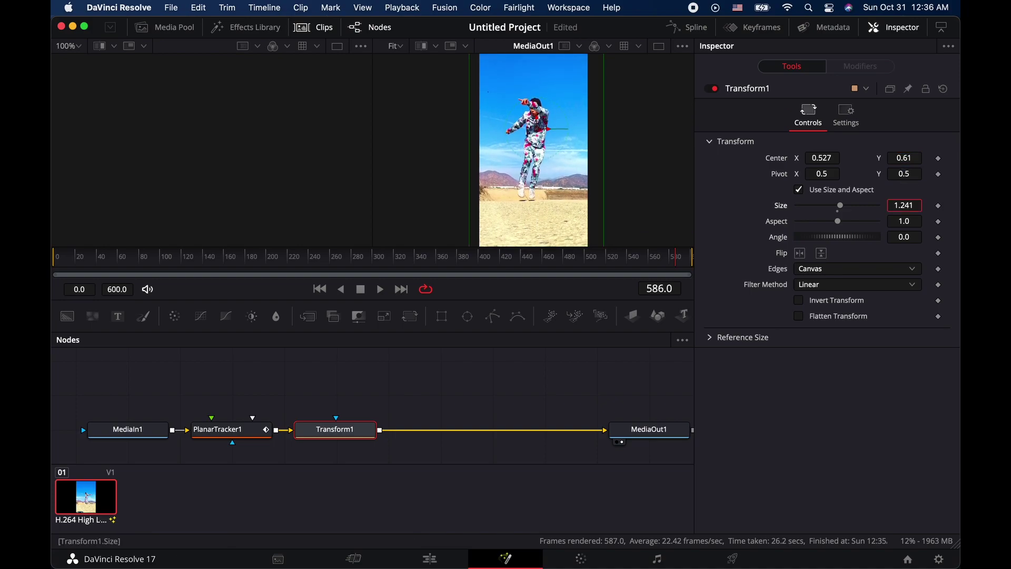
pyautogui.scroll(1, 911, 211)
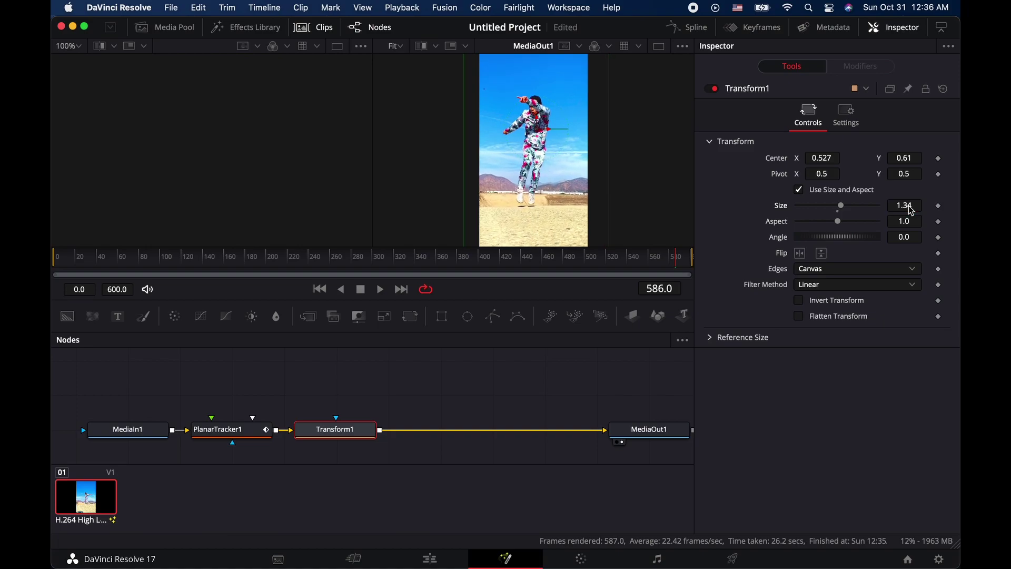
pyautogui.click(355, 558)
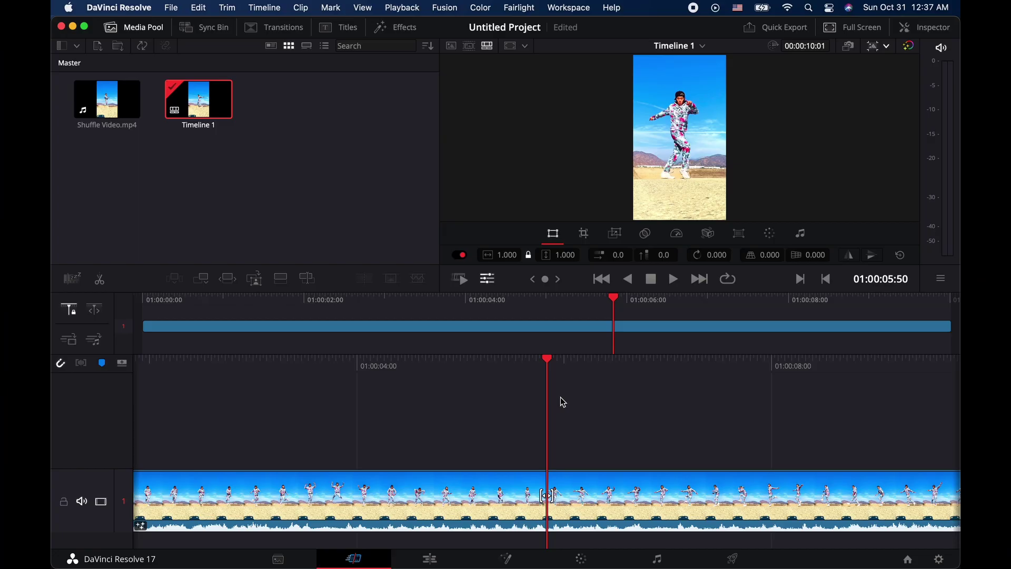
# In Fusion, delete Transform1 and PlanarTracker1 so MediaIn1 feeds MediaOut1 directly
pyautogui.click(508, 563)
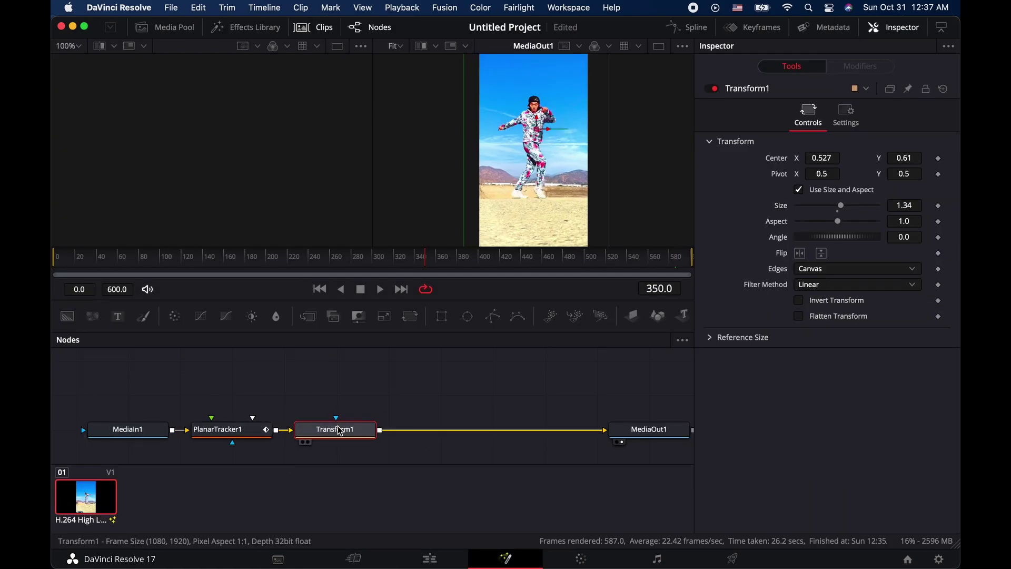
pyautogui.press('Delete')
pyautogui.press('Delete')
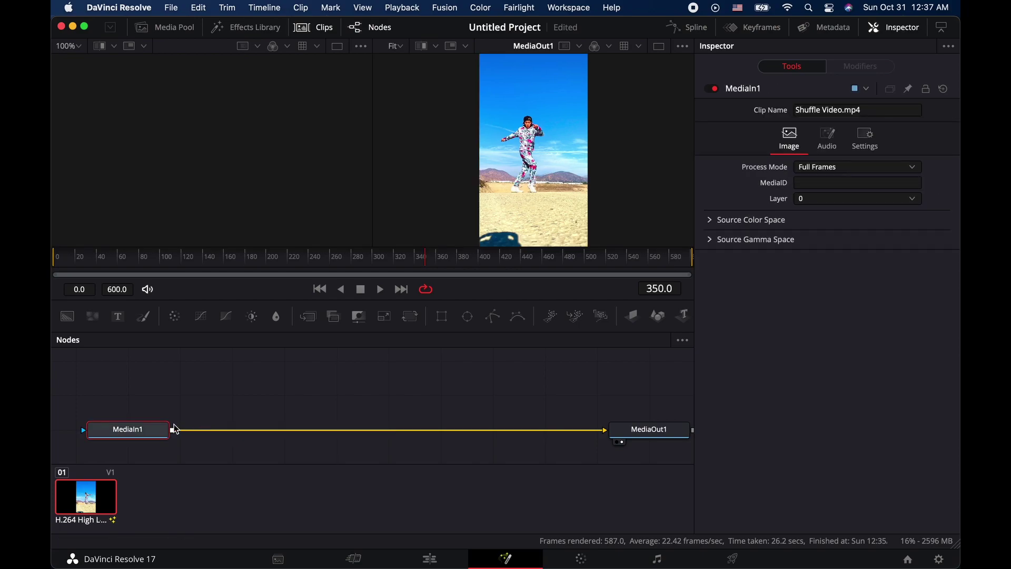
# Add a point Tracker node after MediaIn1 and scrub the playhead back to the clip start
pyautogui.hotkey('shift', 'space')
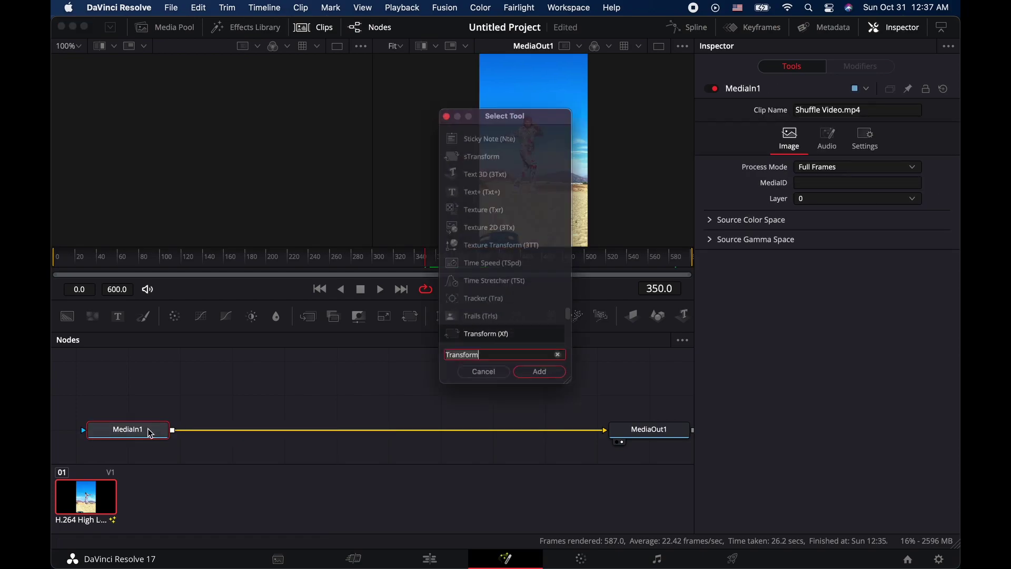
pyautogui.write('track')
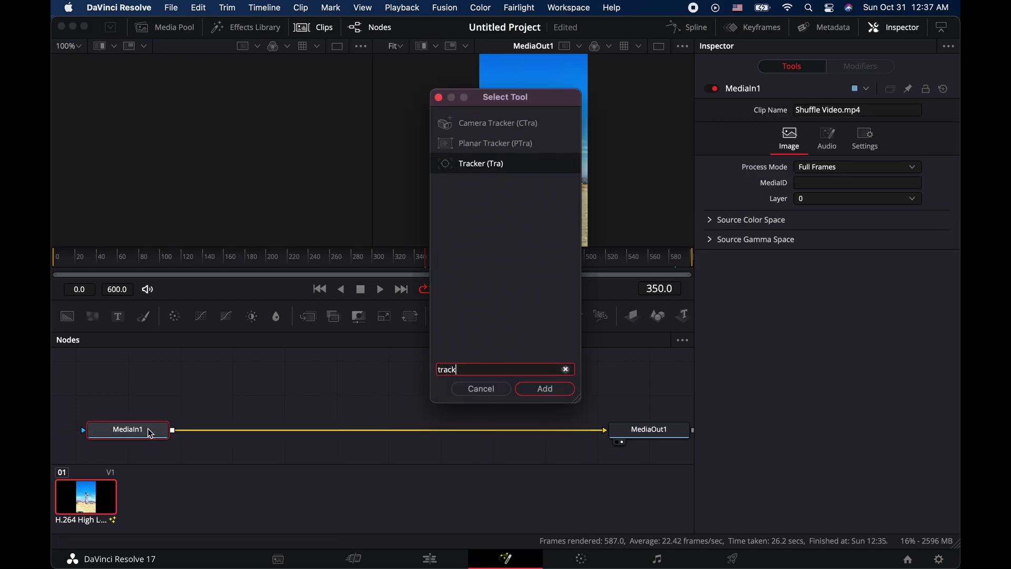
pyautogui.click(506, 165)
pyautogui.click(566, 389)
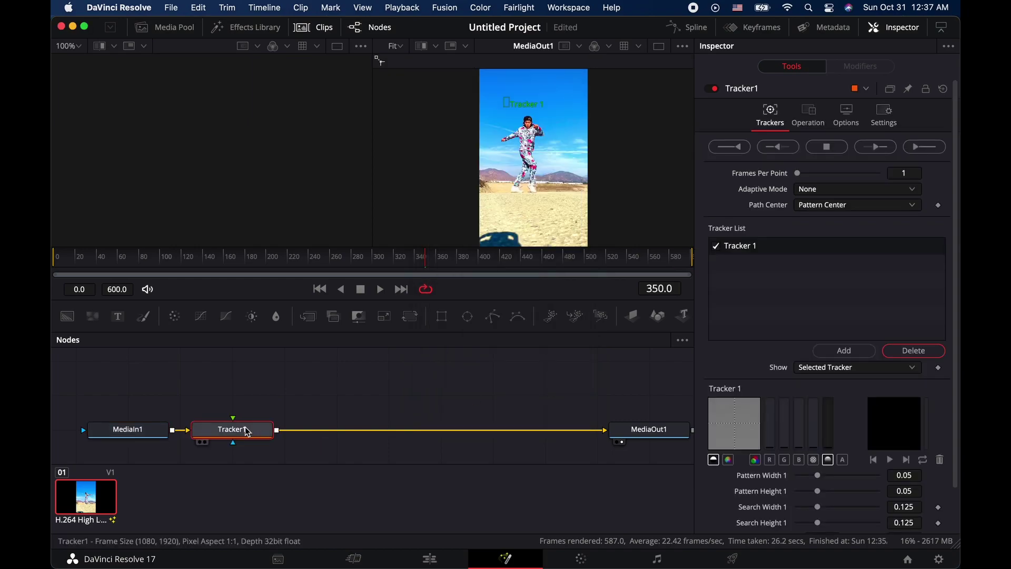
pyautogui.moveTo(429, 261); pyautogui.dragTo(57, 265)
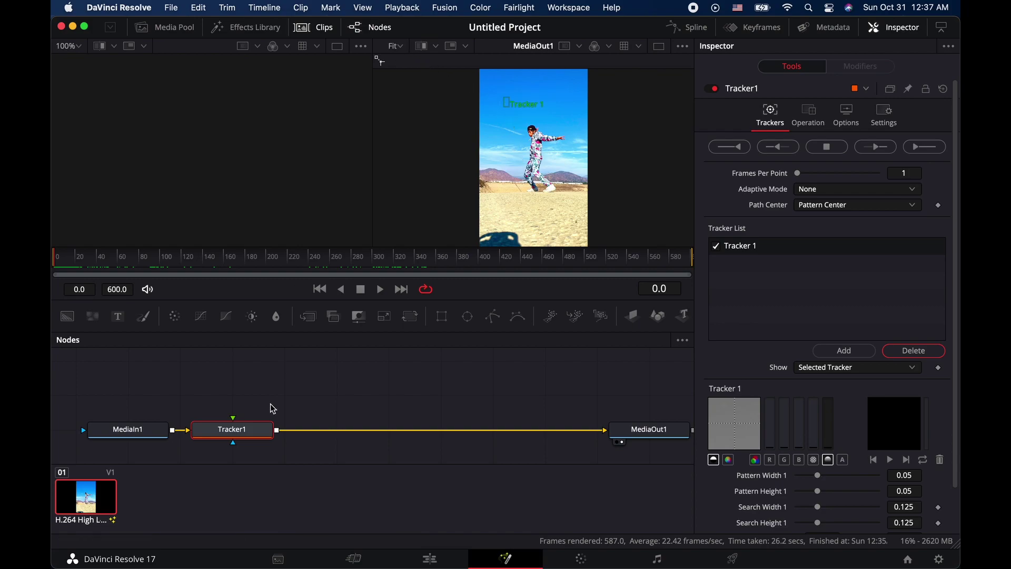
# Magnify the viewer to 200% and pan to the tracker
pyautogui.click(400, 47)
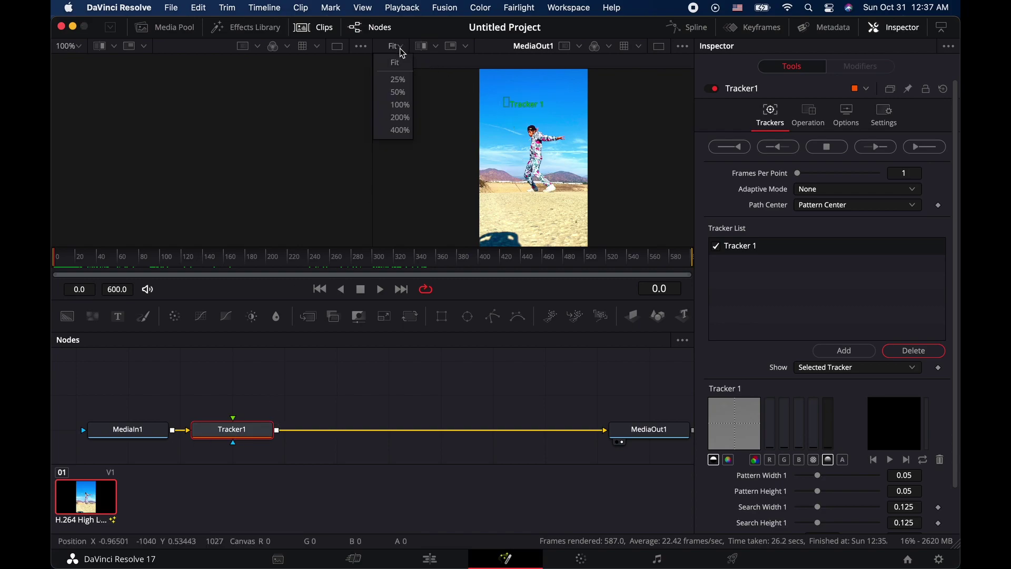
pyautogui.click(405, 92)
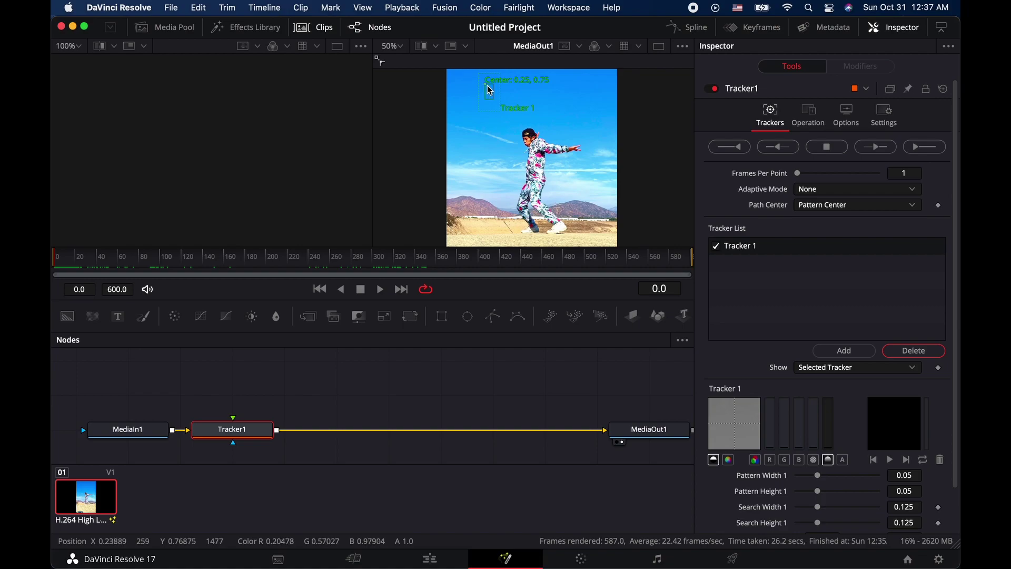
pyautogui.click(403, 46)
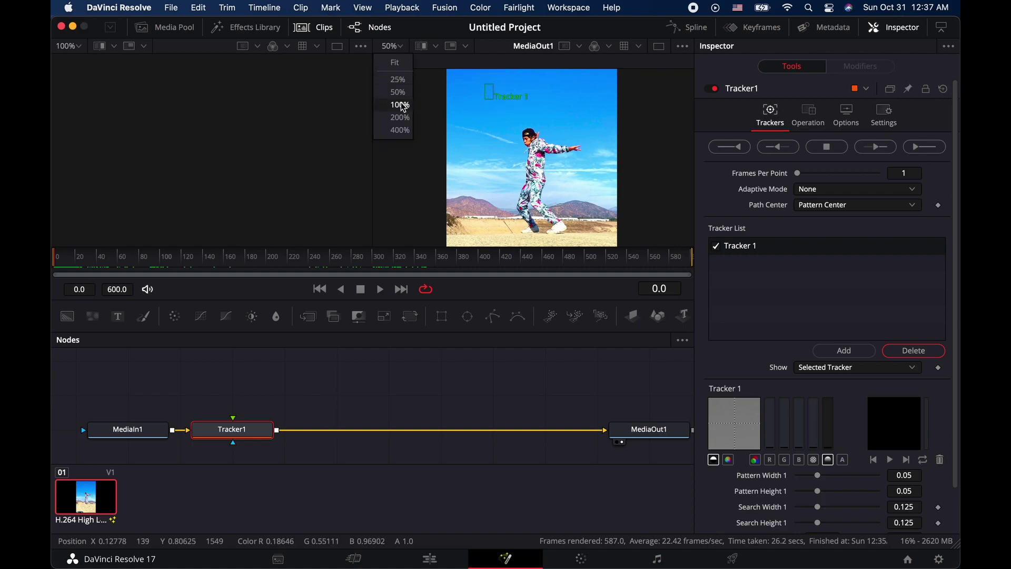
pyautogui.click(401, 117)
pyautogui.scroll(5, 493, 109)
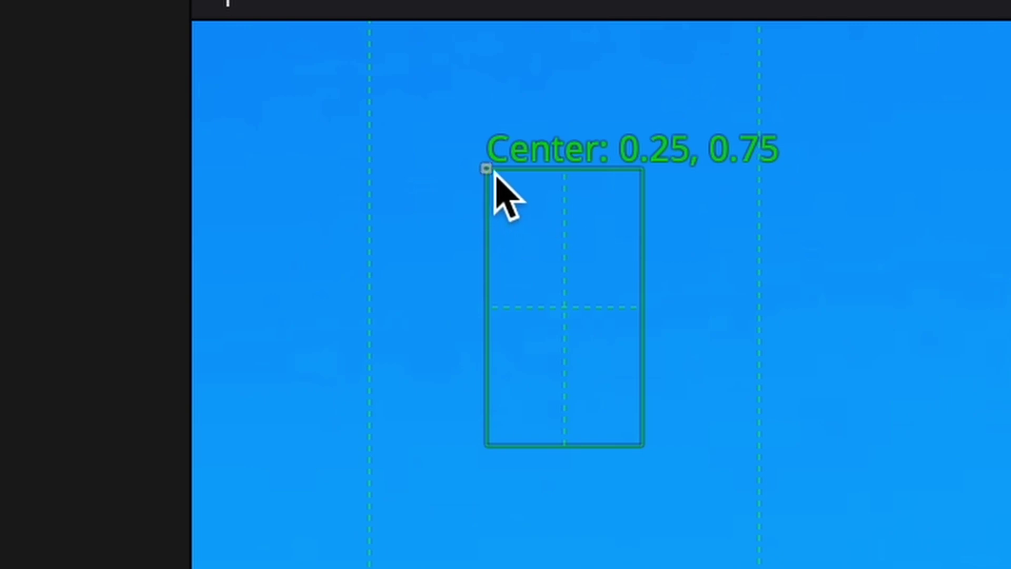
pyautogui.scroll(5, 440, 108)
pyautogui.moveTo(439, 102); pyautogui.dragTo(553, 136)
pyautogui.scroll(-5, 568, 182)
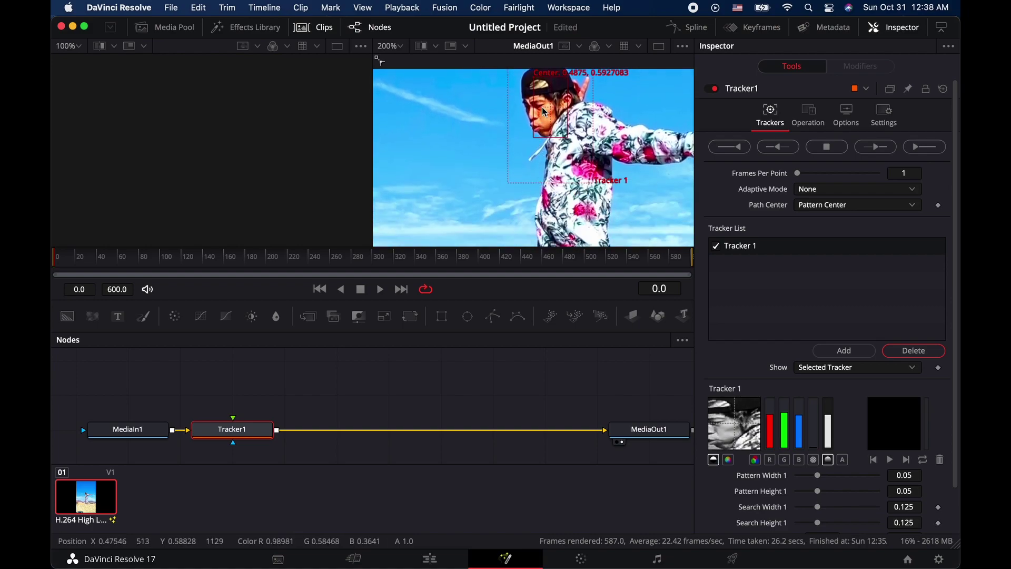
# Place Tracker 1 on the dancer's eye and shrink its search area to 0.057407 × 0.026041
pyautogui.moveTo(540, 90); pyautogui.dragTo(528, 90)
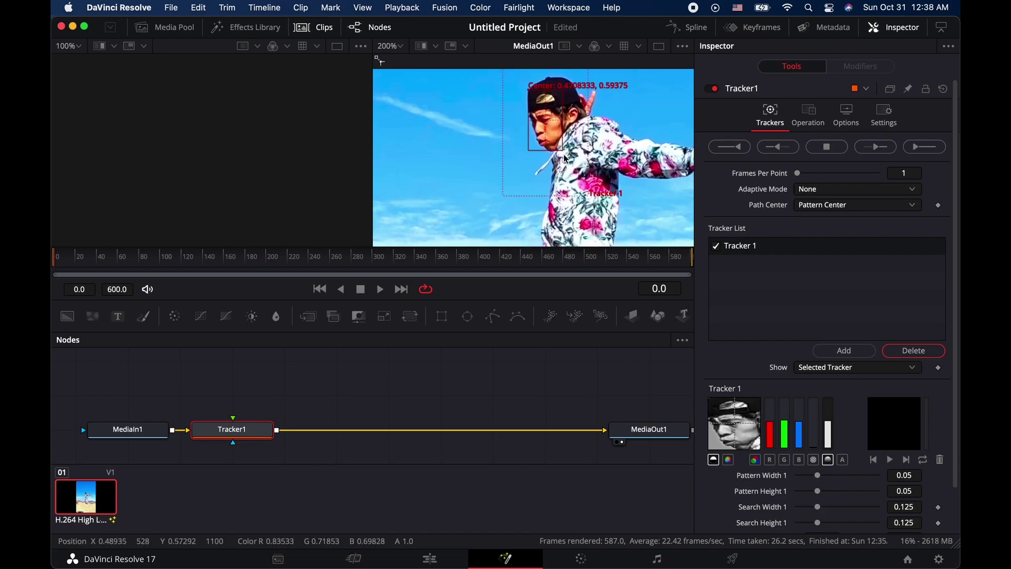
pyautogui.moveTo(564, 153); pyautogui.dragTo(554, 125)
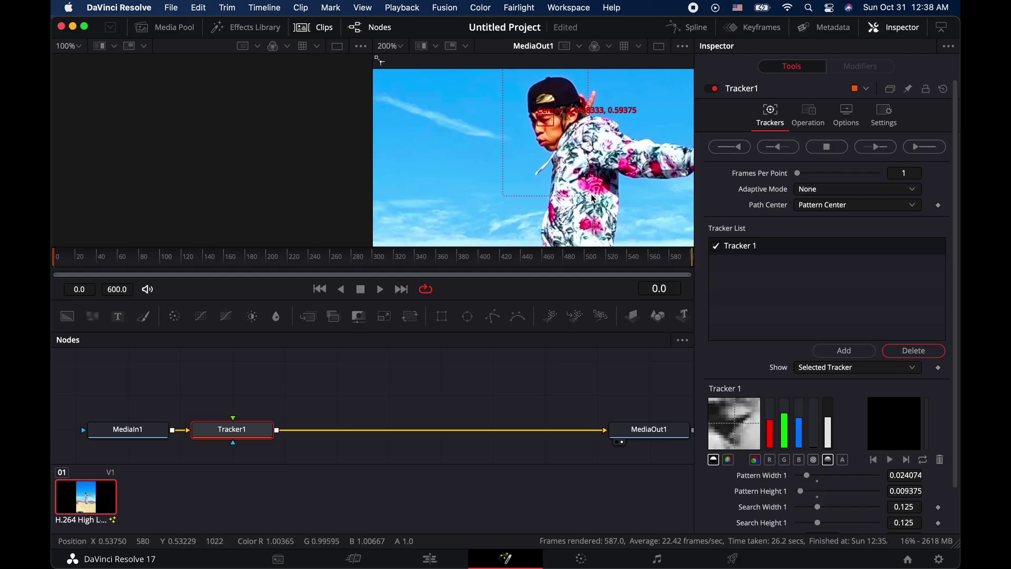
pyautogui.moveTo(594, 199); pyautogui.dragTo(566, 136)
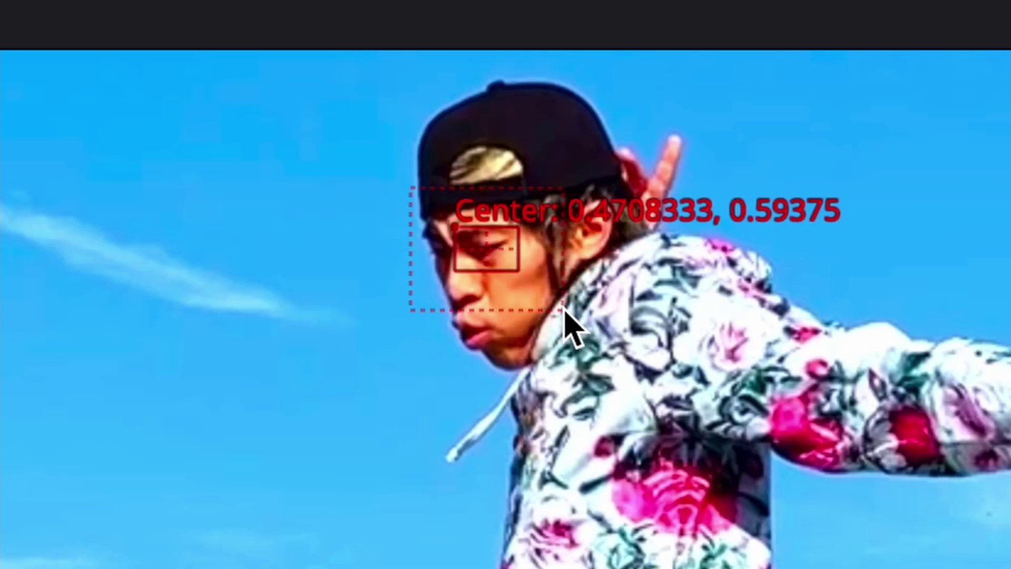
pyautogui.moveTo(565, 311); pyautogui.dragTo(564, 321)
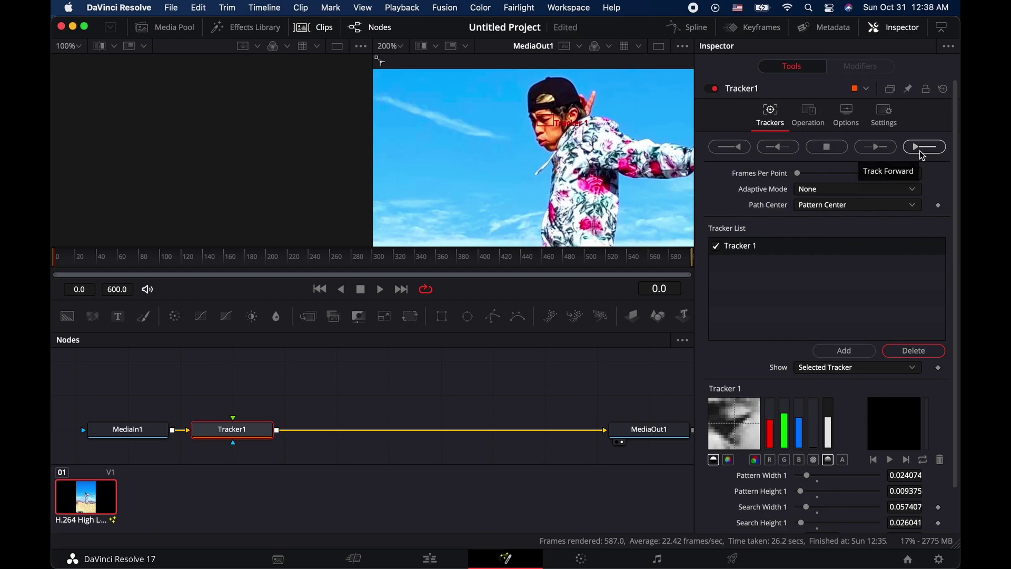
# Track the face forward through frames 0–600, fit the viewer, and dismiss Render completed
pyautogui.click(922, 152)
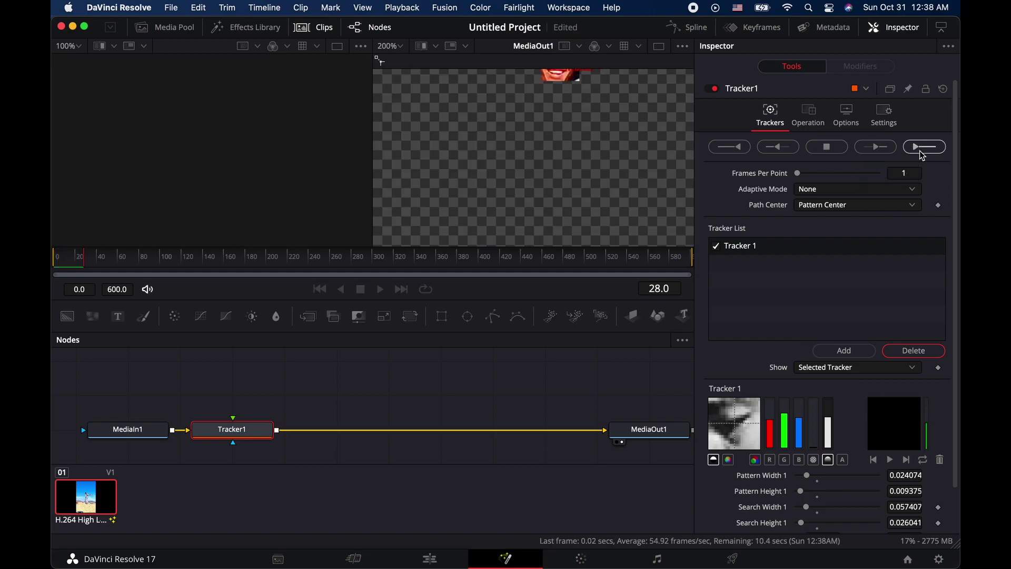
pyautogui.click(399, 47)
pyautogui.click(395, 80)
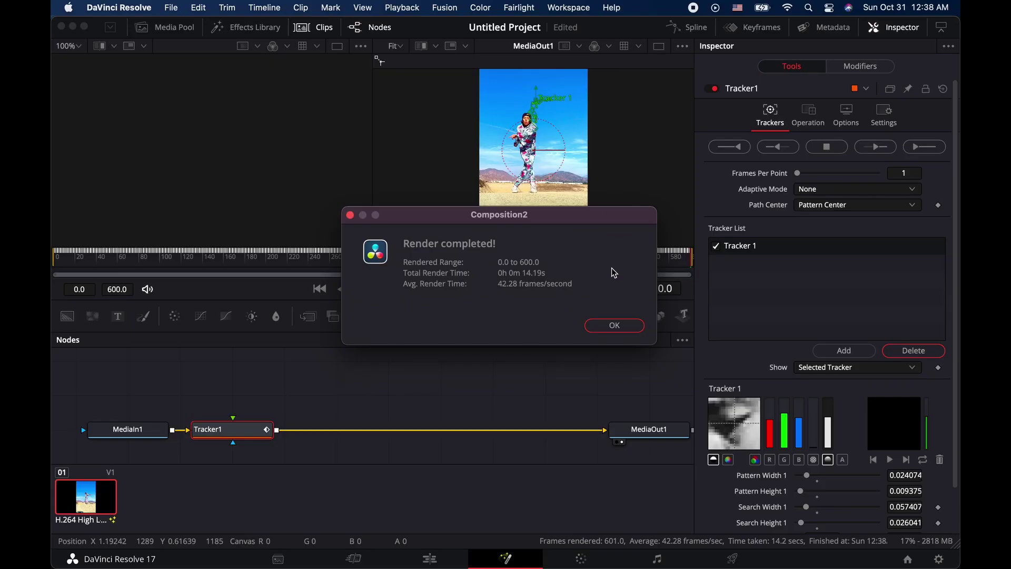
pyautogui.click(614, 325)
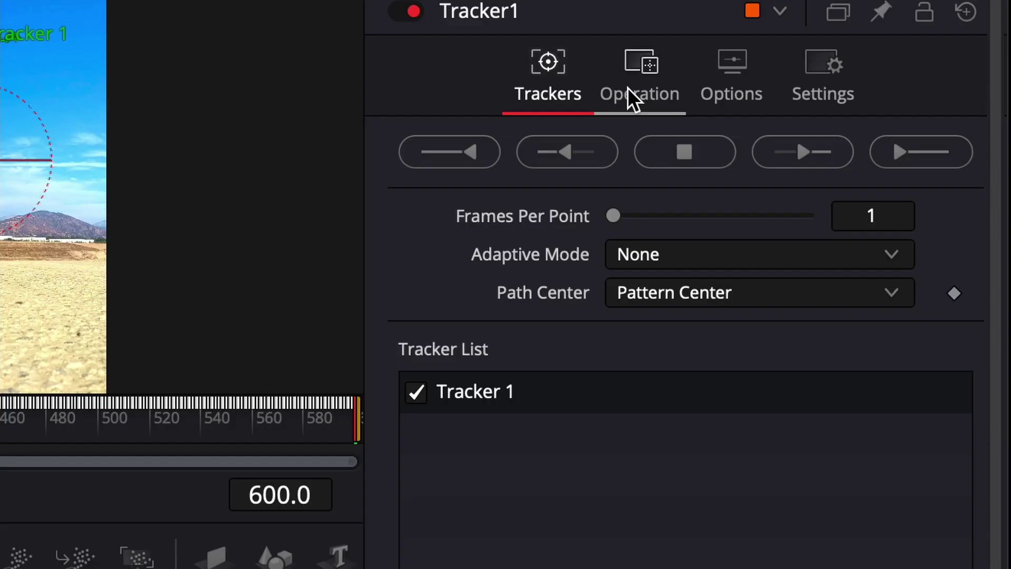
# Set Tracker1's operation to Match Move with BG only merge
pyautogui.click(820, 119)
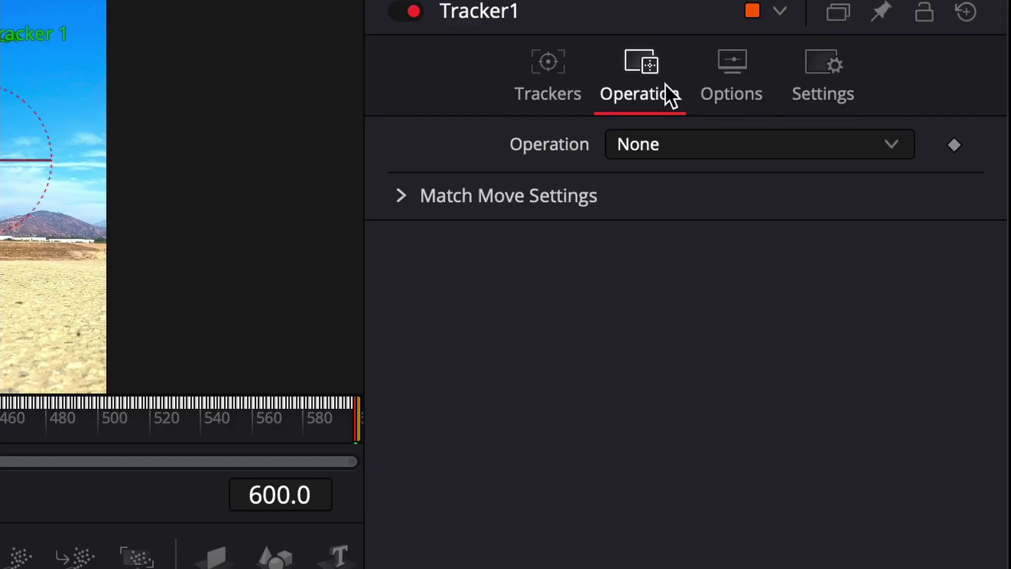
pyautogui.click(716, 143)
pyautogui.click(721, 212)
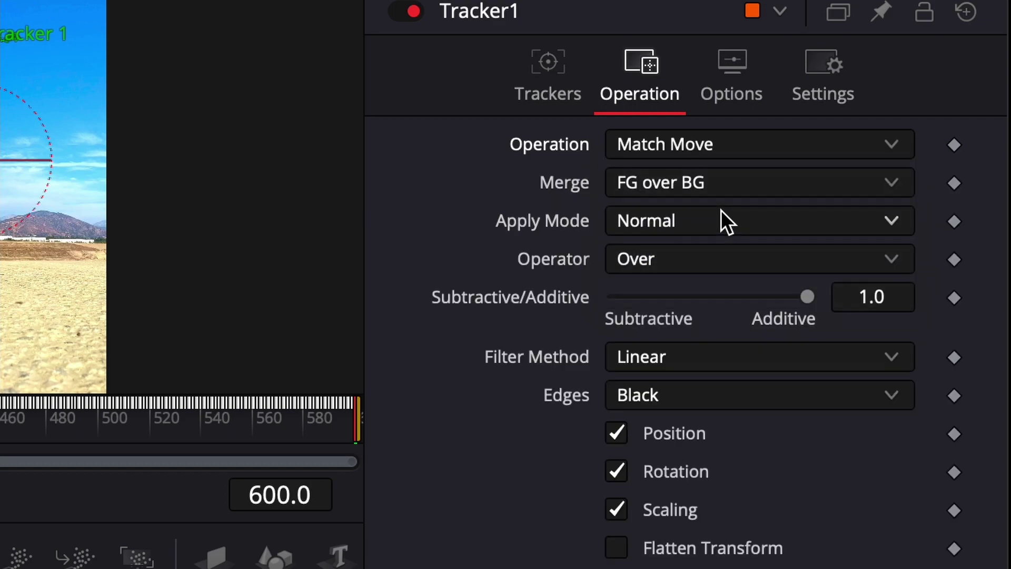
pyautogui.click(683, 185)
pyautogui.click(744, 256)
pyautogui.click(744, 227)
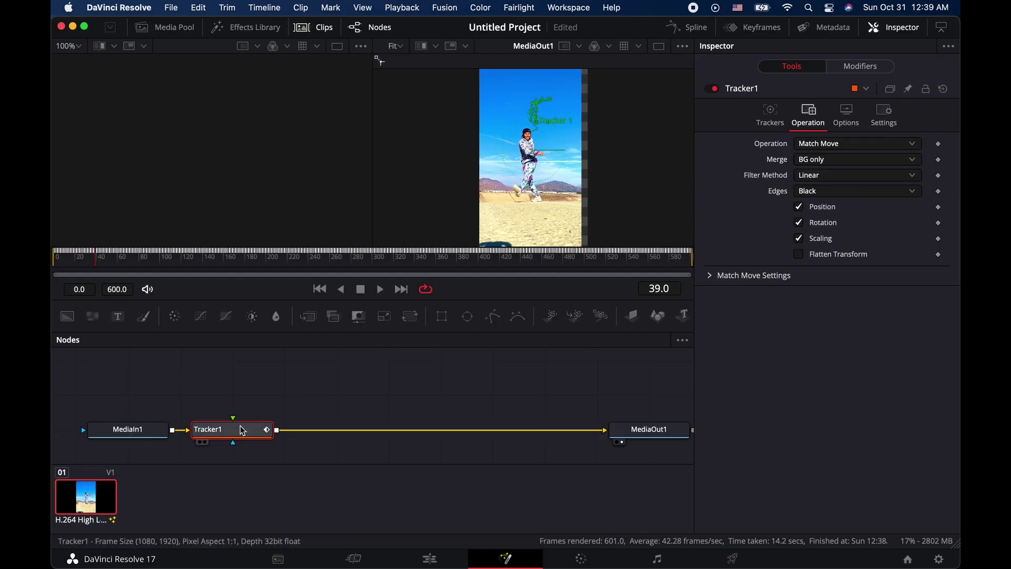
# Insert a Transform node after Tracker1 via tool search 'tran'
pyautogui.hotkey('shift', 'space')
pyautogui.write('Tracker')
pyautogui.press('BackSpace')
pyautogui.press('BackSpace')
pyautogui.press('BackSpace')
pyautogui.press('BackSpace')
pyautogui.press('BackSpace')
pyautogui.press('BackSpace')
pyautogui.press('BackSpace')
pyautogui.write('tran')
pyautogui.press('Return')
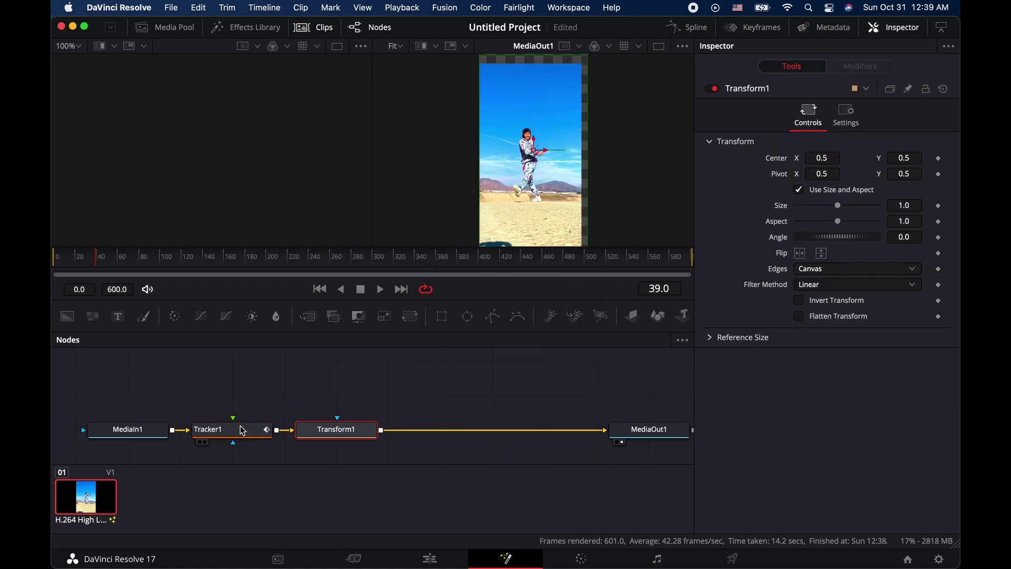
# Scale Transform1 to about 1.353, recentre it, then select the Deliver output filename
pyautogui.moveTo(910, 206); pyautogui.dragTo(941, 206)
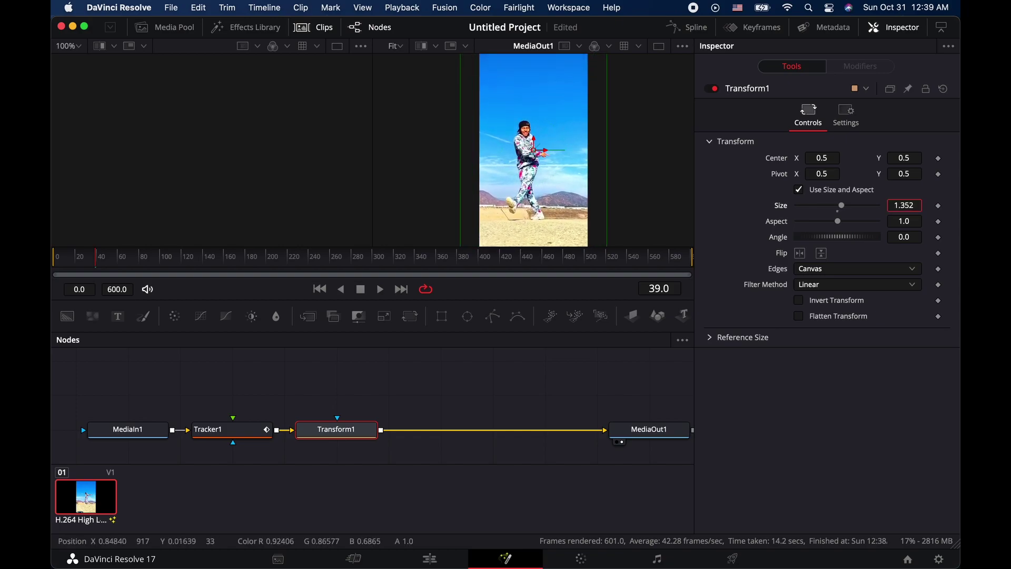
pyautogui.moveTo(822, 158); pyautogui.dragTo(837, 158)
pyautogui.moveTo(905, 158); pyautogui.dragTo(908, 155)
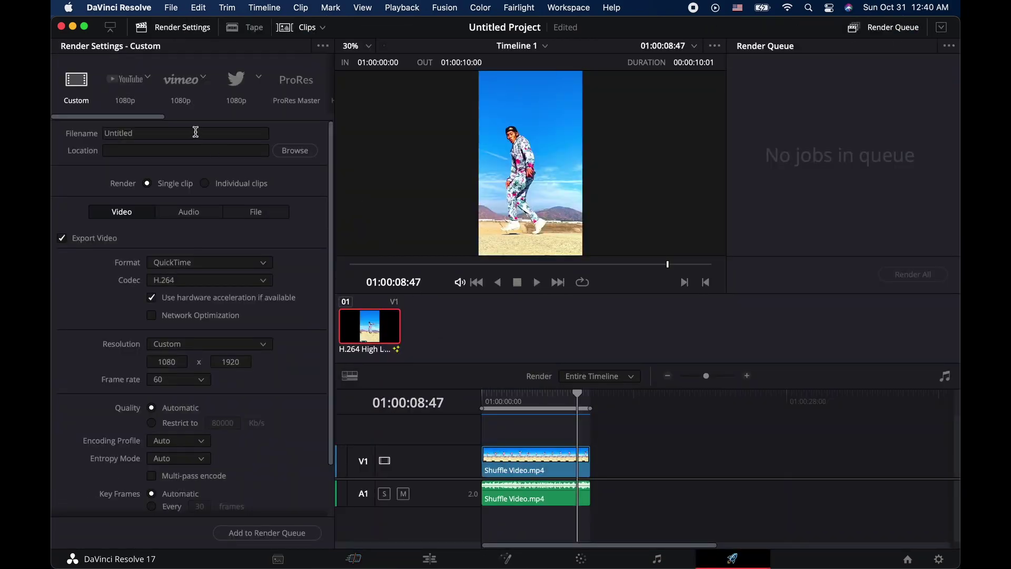
pyautogui.click(195, 132)
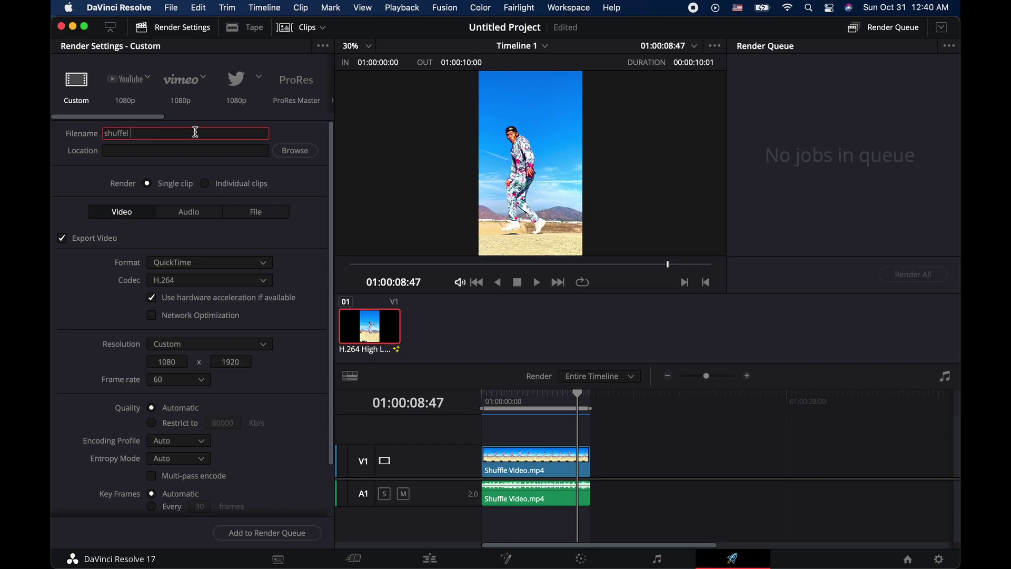
# Set the render destination to the Desktop
pyautogui.click(295, 150)
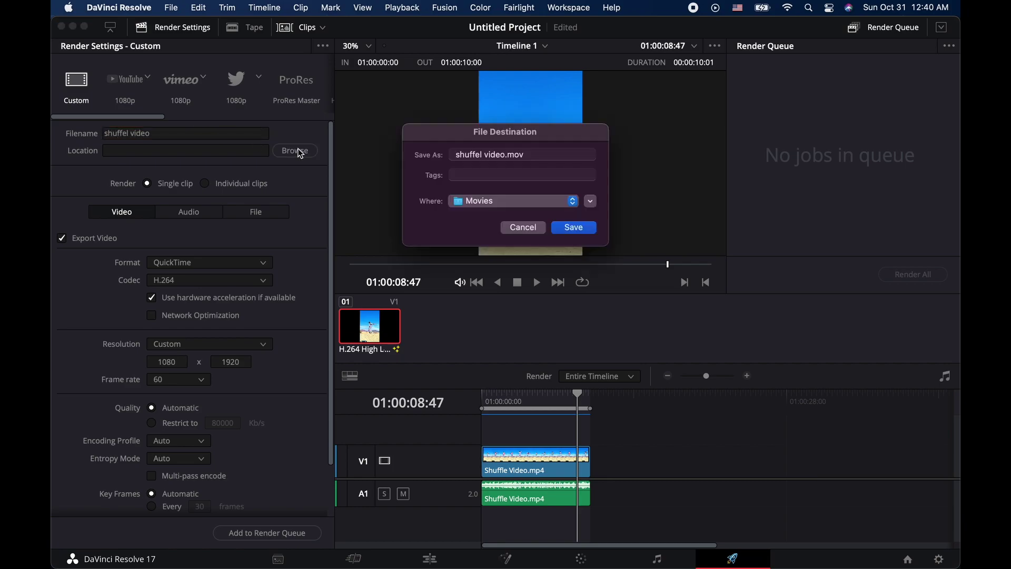
pyautogui.click(493, 198)
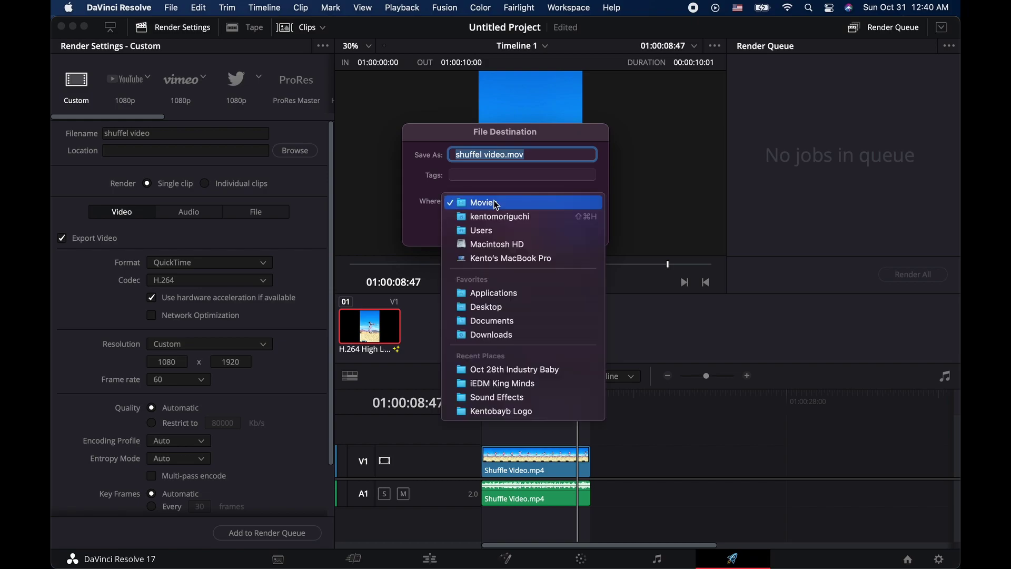
pyautogui.click(487, 307)
pyautogui.click(585, 232)
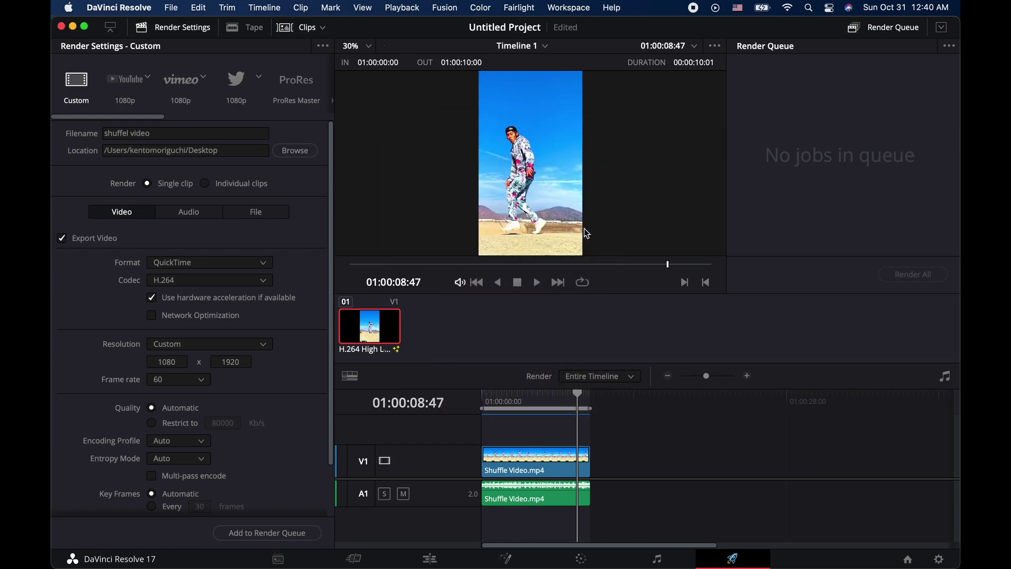
# Set the format to MP4, add the job to the render queue, and render it
pyautogui.click(200, 258)
pyautogui.click(207, 358)
pyautogui.click(275, 532)
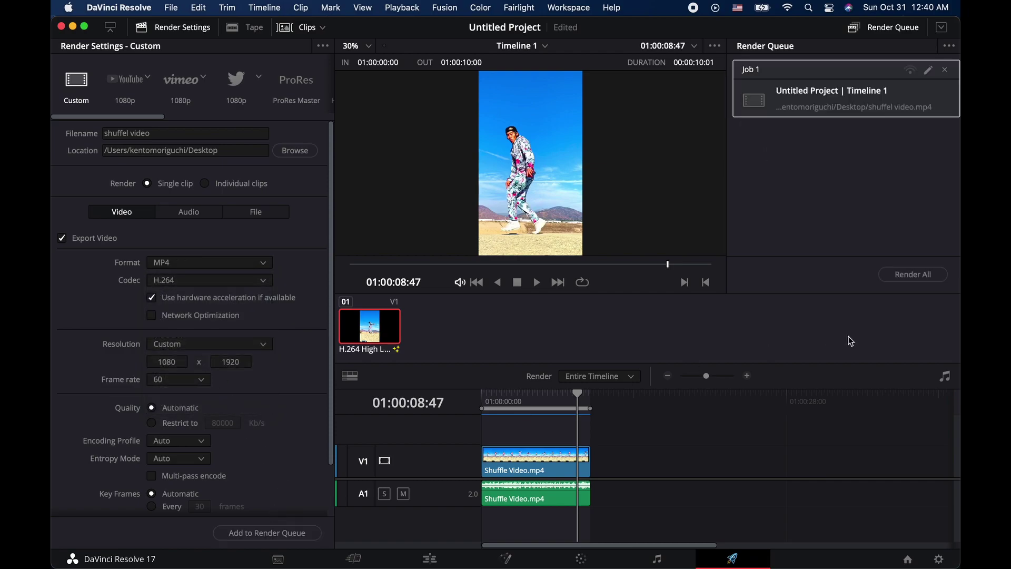
pyautogui.click(925, 278)
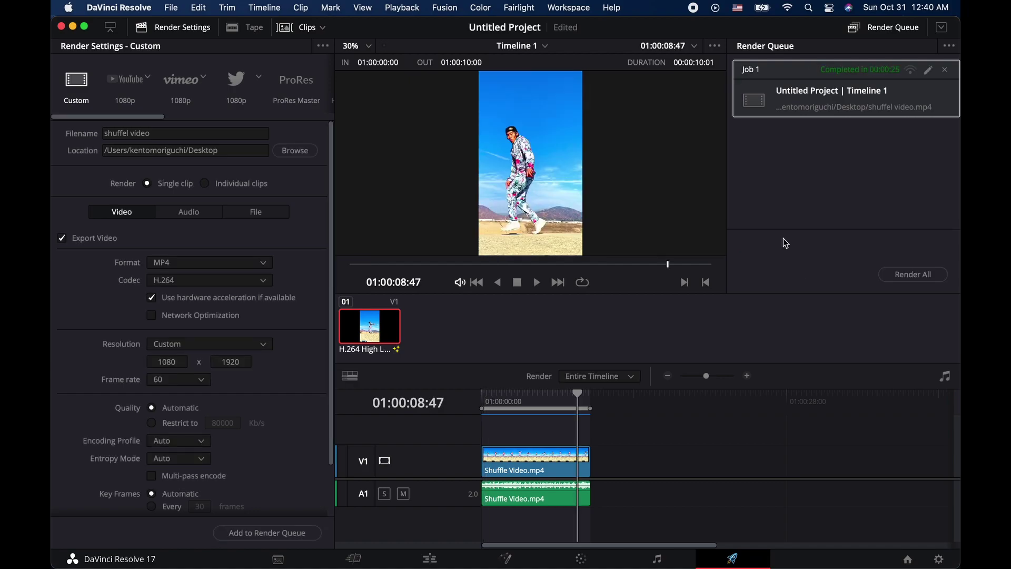
pyautogui.hotkey('ctrl', 'Up')
# Switch to Desktop 3, where QuickTime plays the exported dance video
pyautogui.moveTo(554, 7)
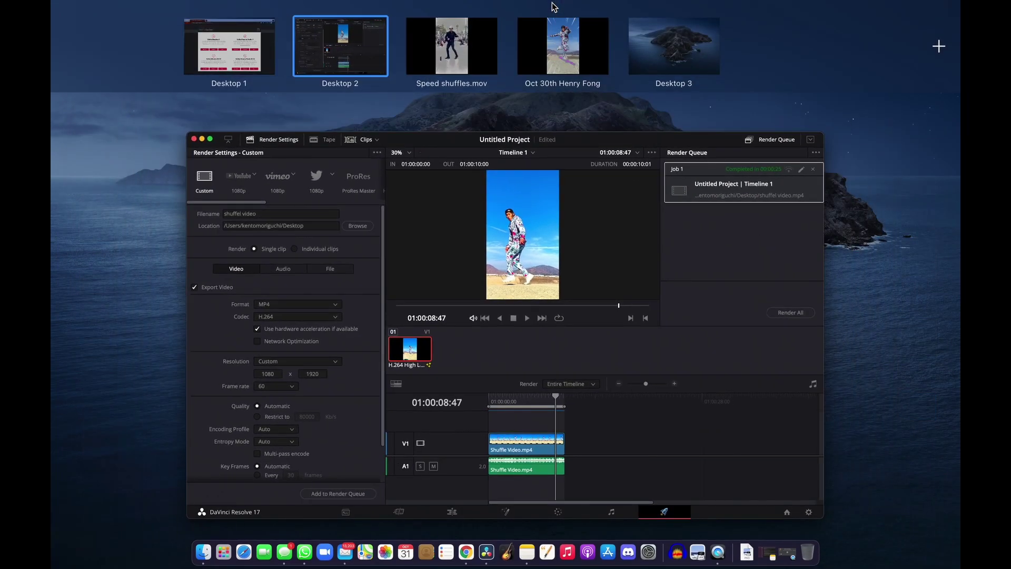
pyautogui.click(692, 57)
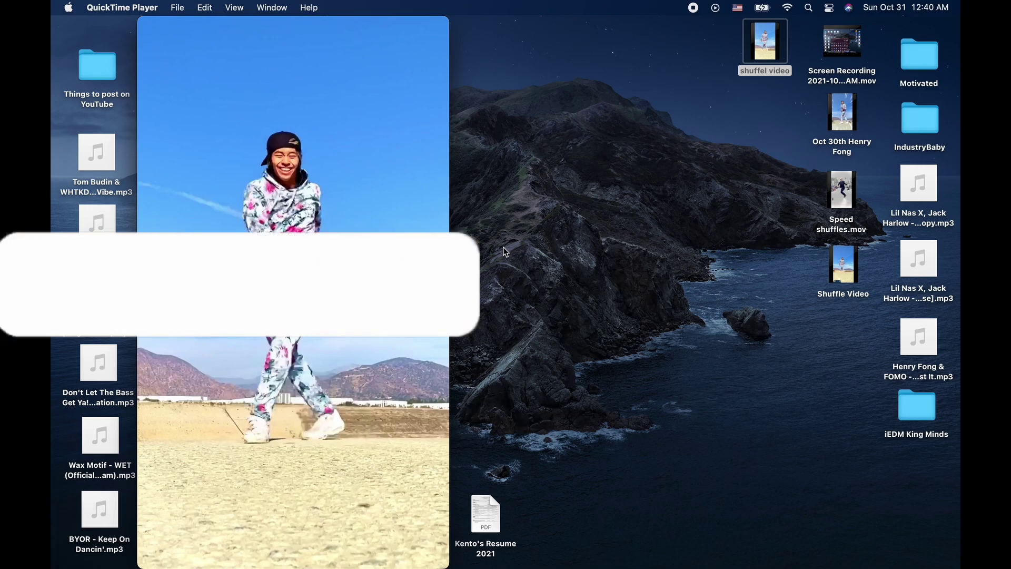